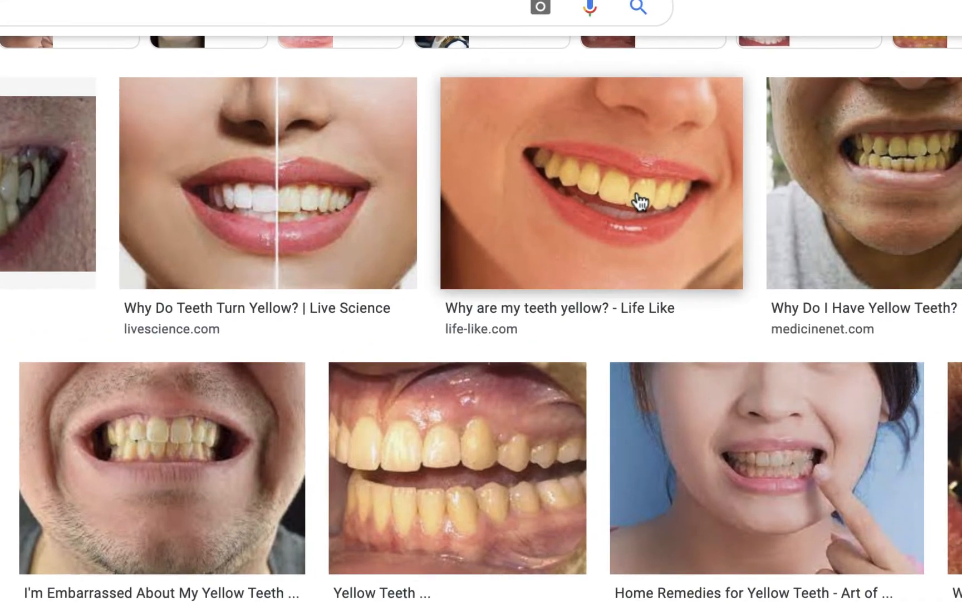
Open the "I'm Embarrassed About My Yellow Teeth" image result from Sokoly Dental and copy the image
{"action": "left_click", "coordinate": [178, 444]}
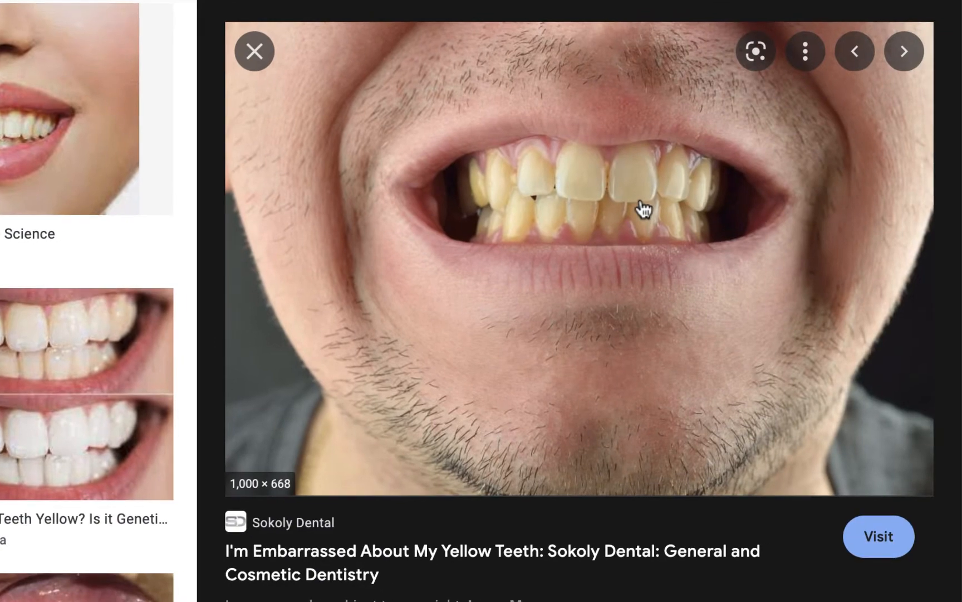
{"action": "right_click", "coordinate": [643, 207]}
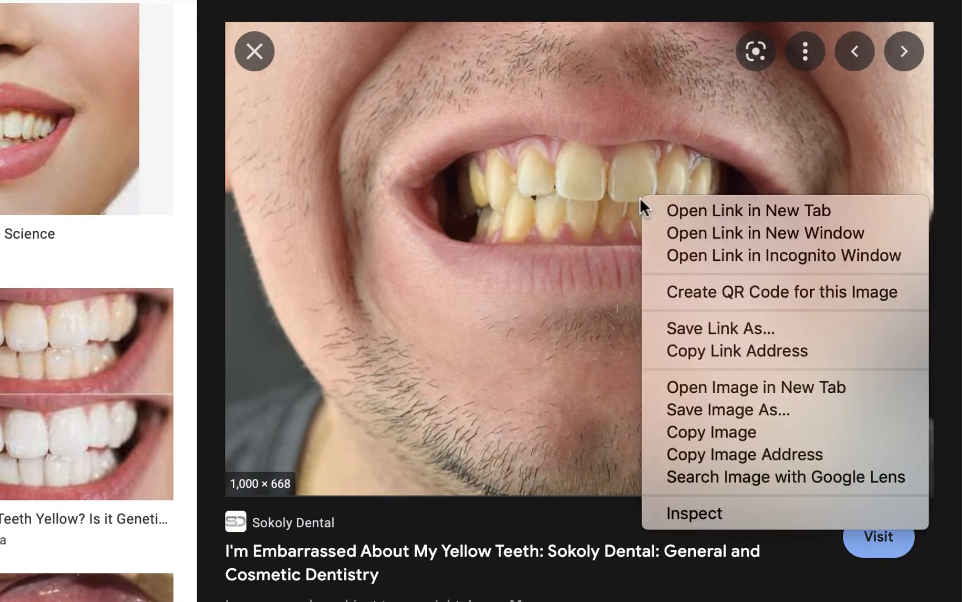
{"action": "left_click", "coordinate": [686, 435]}
Switch to Photopea, create a new 1000 × 668 pixel project with a white background, and paste the copied teeth photo into it
{"action": "left_click", "coordinate": [557, 28]}
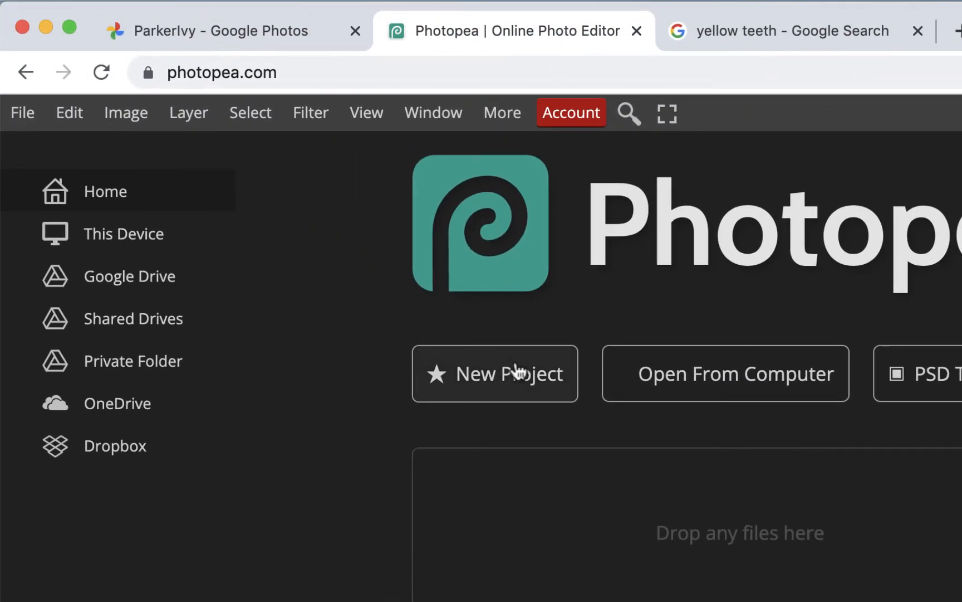
{"action": "left_click", "coordinate": [516, 370]}
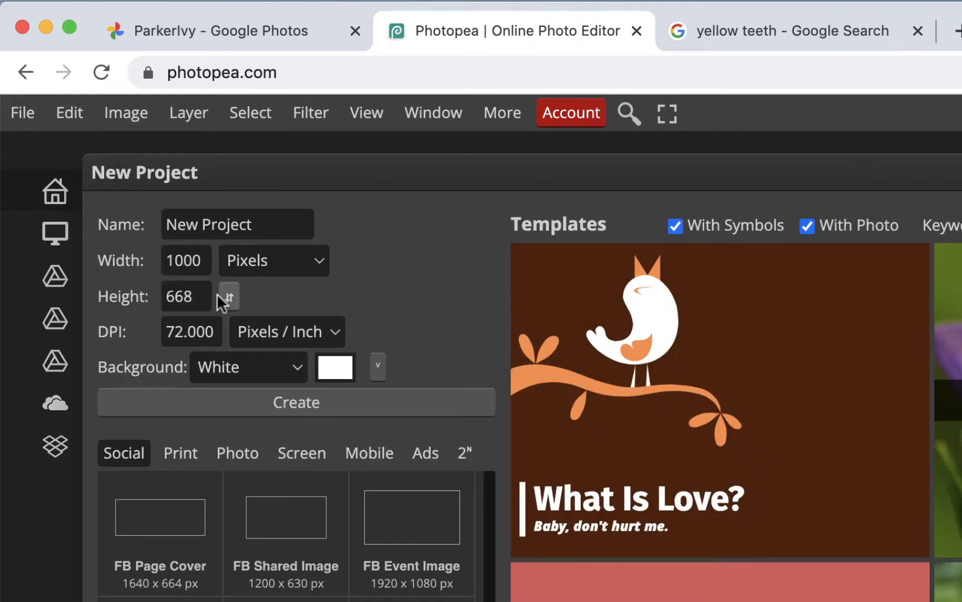
{"action": "left_click", "coordinate": [779, 31]}
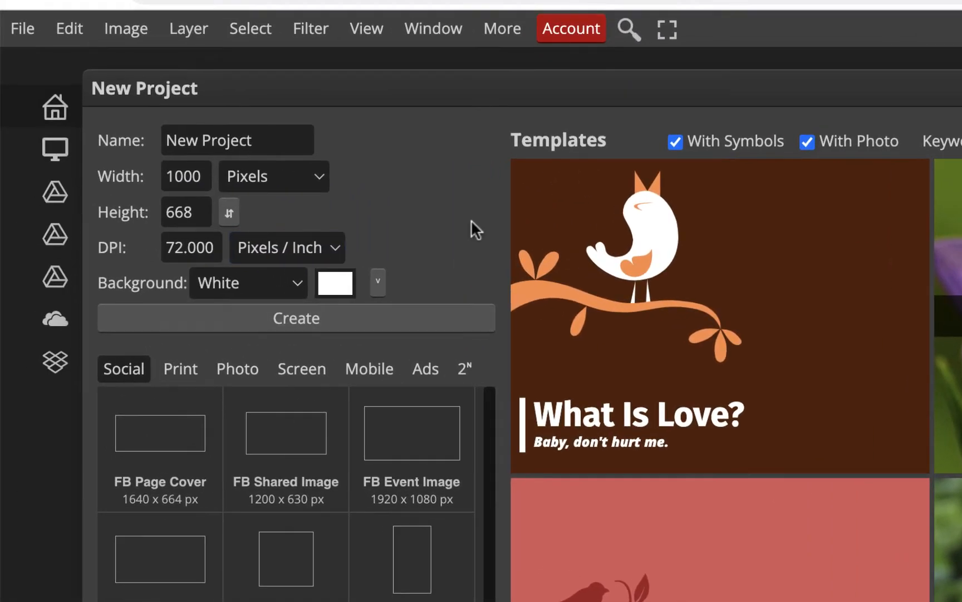
{"action": "left_click", "coordinate": [328, 321]}
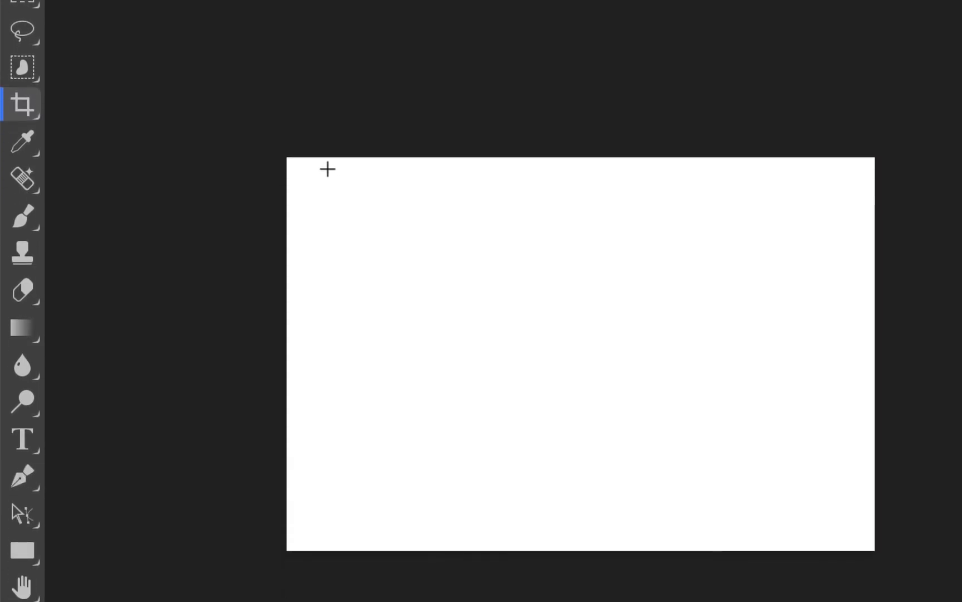
{"action": "key", "text": "ctrl+v"}
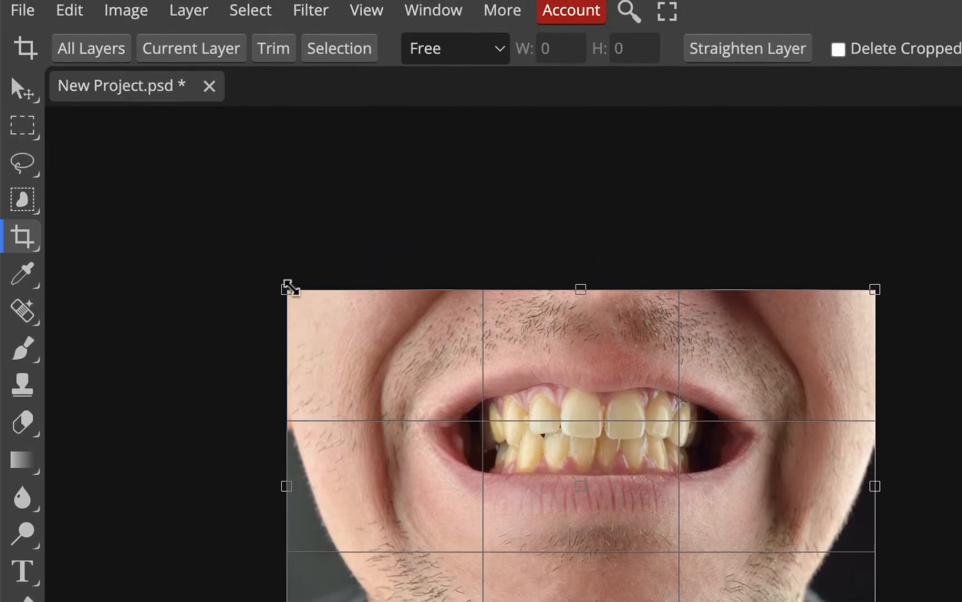
Try to extend the crop area outward beyond the photo's upper-left corner
{"action": "left_click_drag", "start_coordinate": [287, 292], "coordinate": [200, 215]}
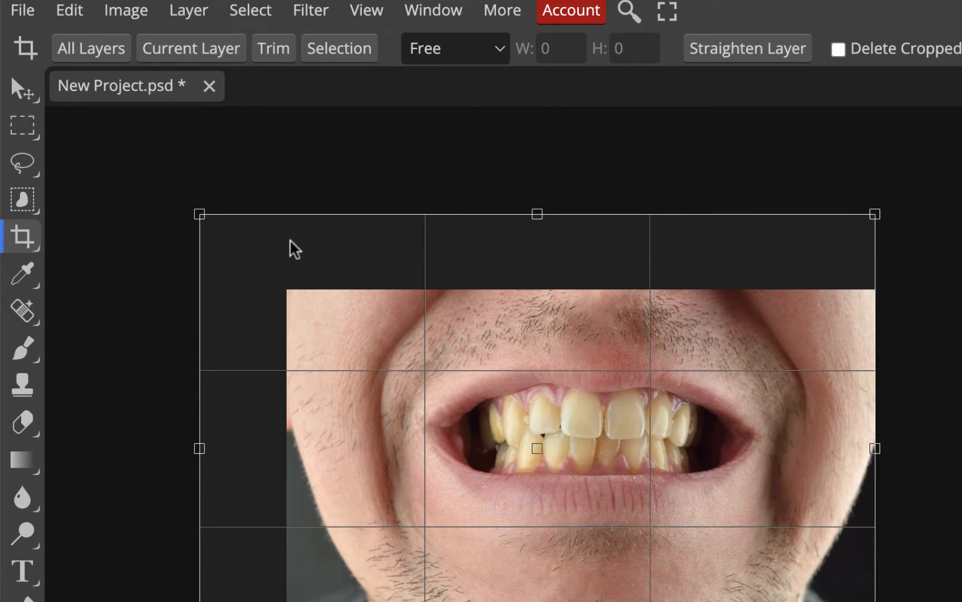
{"action": "key", "text": "Escape"}
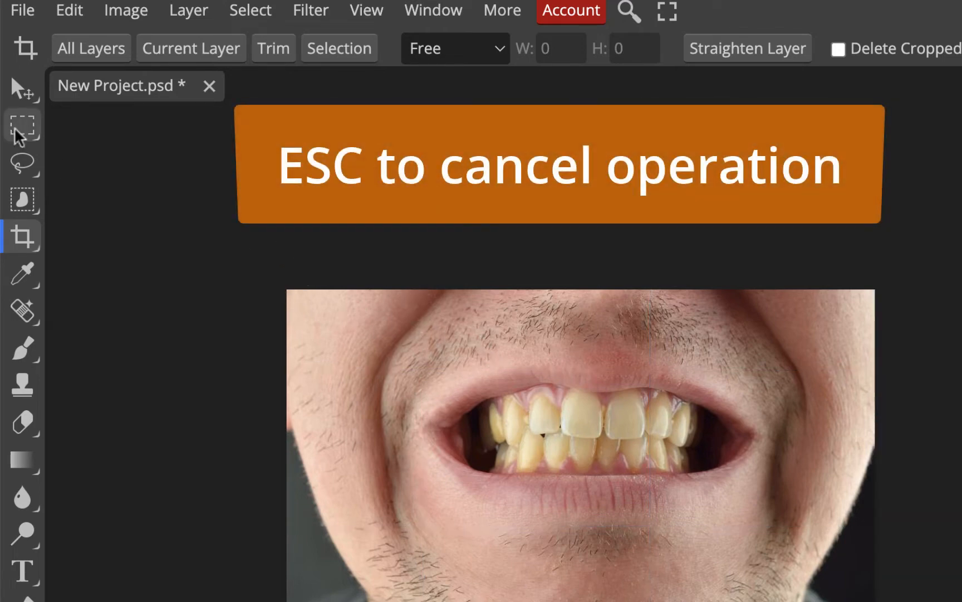
Using temporary transform controls, scale the photo layer to about 109.5% and reposition it at about X 467 px, Y 351 px
{"action": "left_click", "coordinate": [21, 92]}
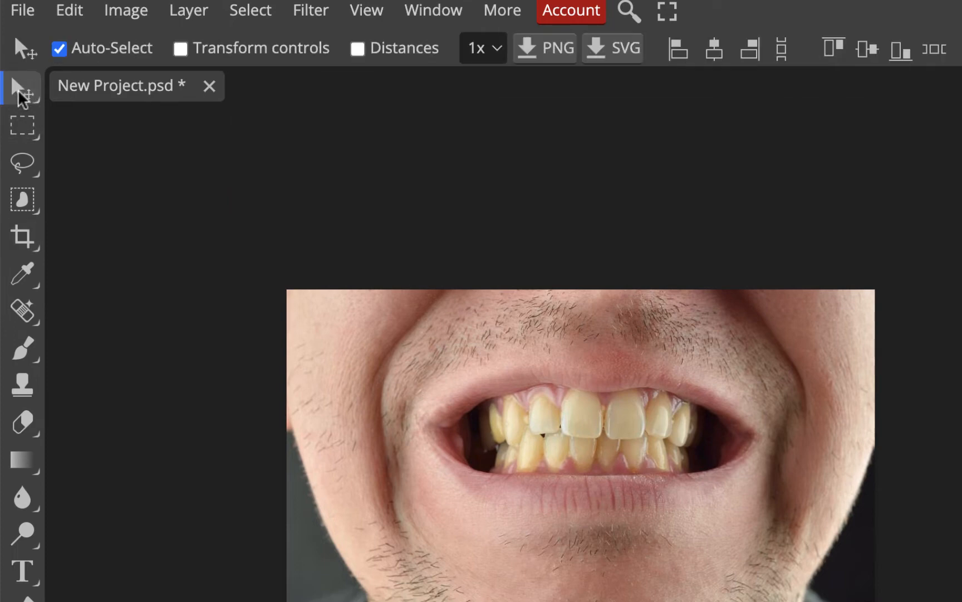
{"action": "left_click", "coordinate": [182, 48]}
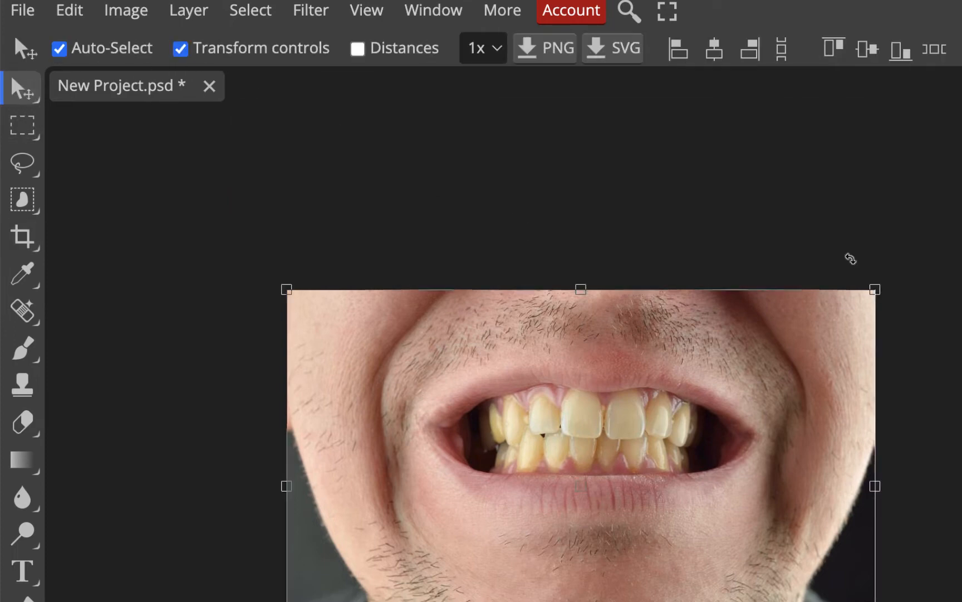
{"action": "left_click", "coordinate": [877, 295]}
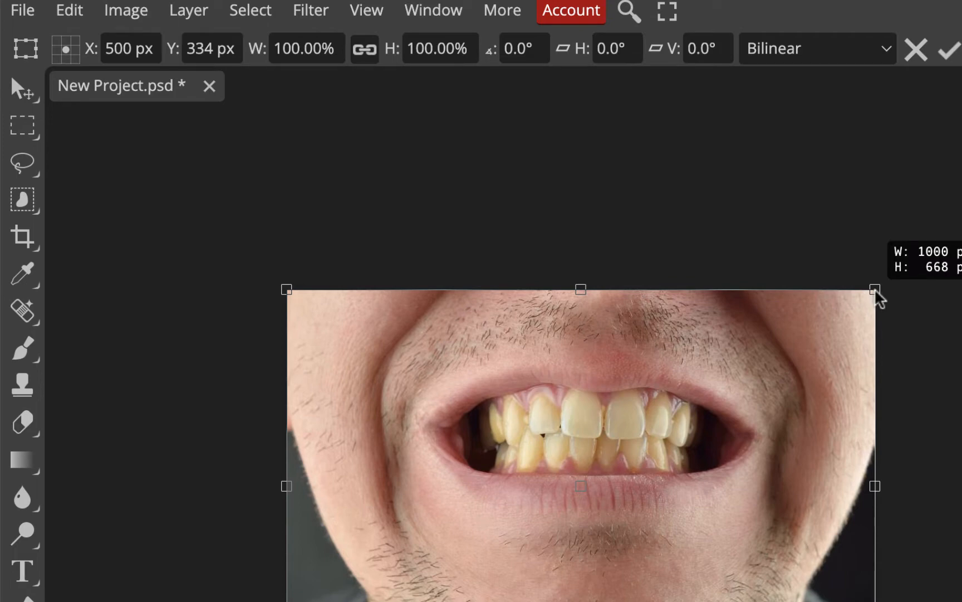
{"action": "left_click_drag", "start_coordinate": [877, 295], "coordinate": [930, 221]}
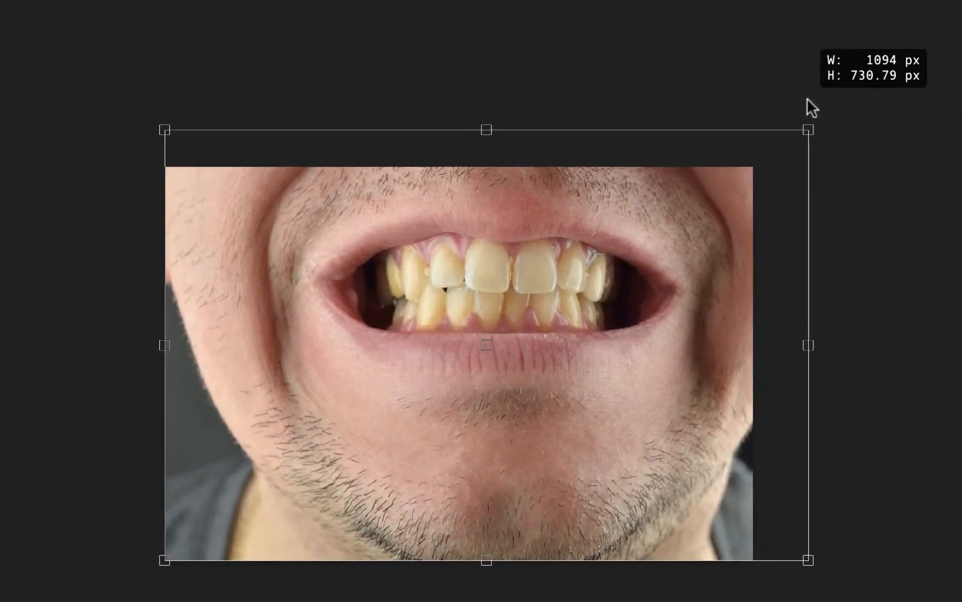
{"action": "left_click_drag", "start_coordinate": [808, 98], "coordinate": [809, 95]}
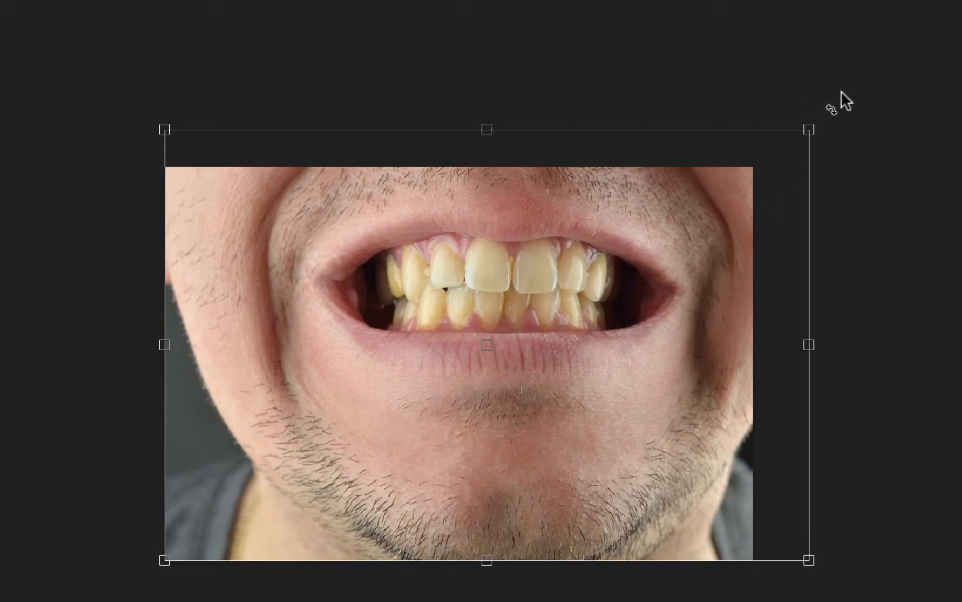
{"action": "left_click_drag", "start_coordinate": [589, 417], "coordinate": [545, 442]}
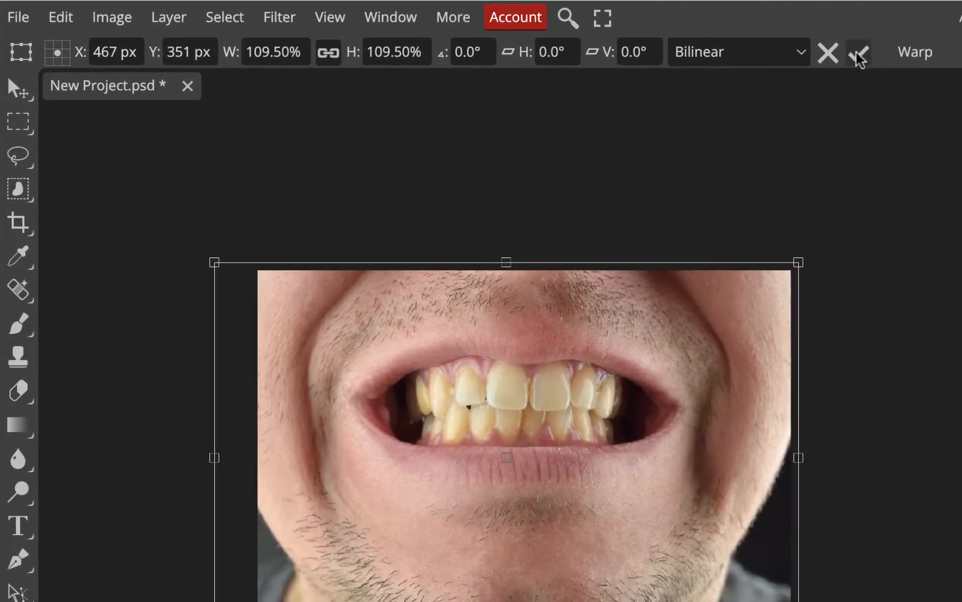
{"action": "left_click", "coordinate": [859, 56]}
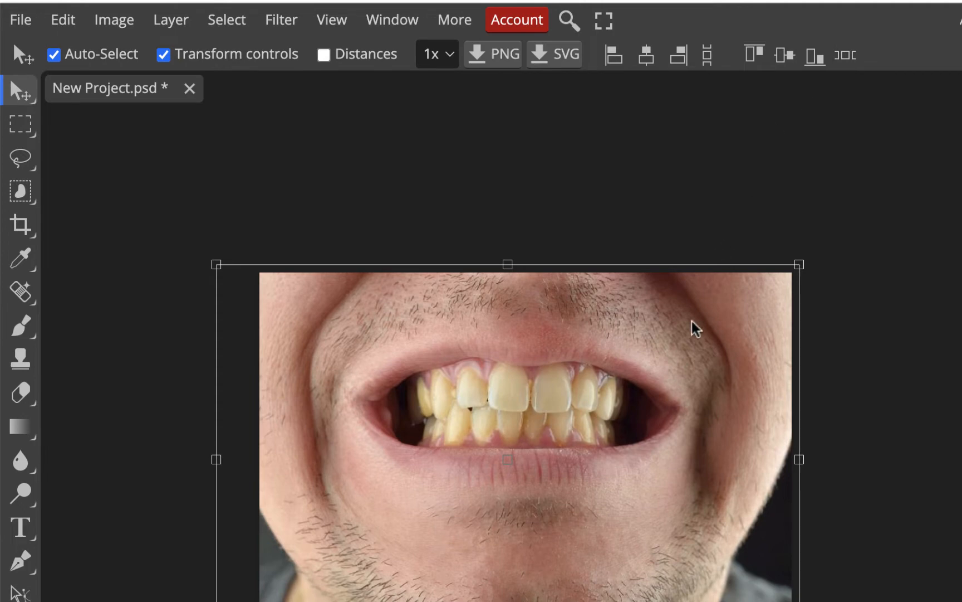
{"action": "left_click", "coordinate": [164, 54]}
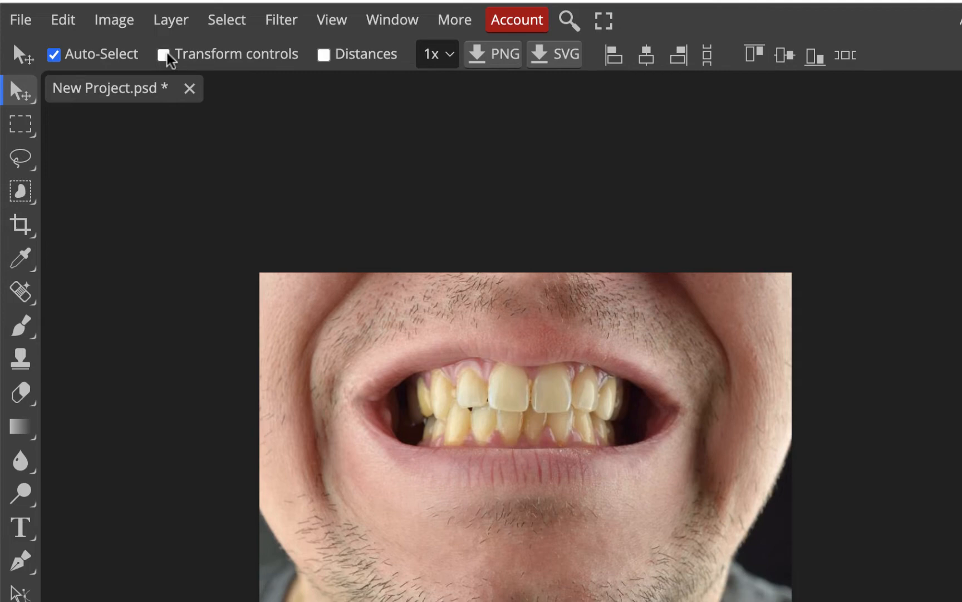
Activate Lasso Select in new-selection mode for outlining the teeth up close
{"action": "key", "text": "ctrl+plus"}
{"action": "key", "text": "ctrl+plus"}
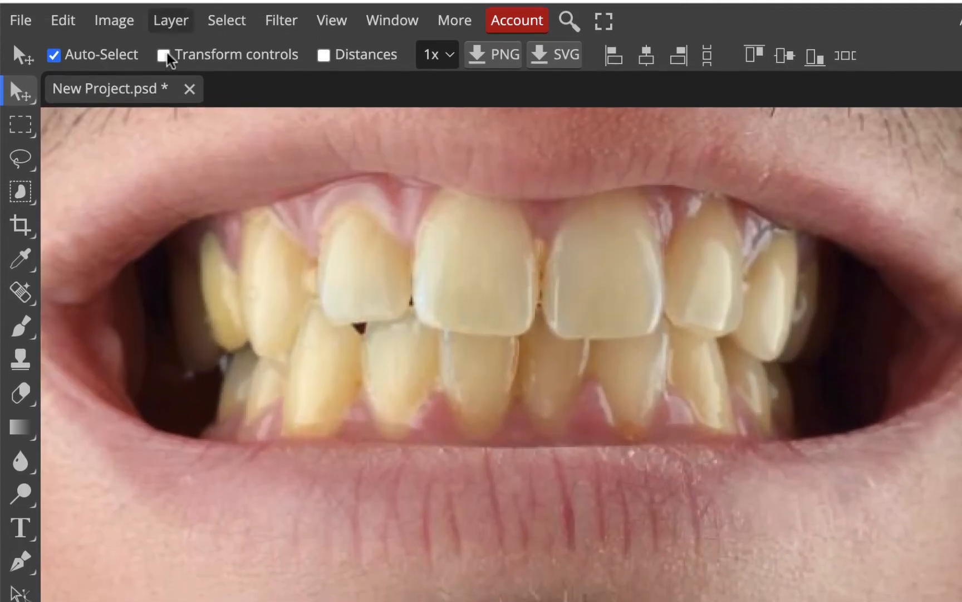
{"action": "scroll", "coordinate": [433, 253], "scroll_direction": "up", "scroll_amount": 3}
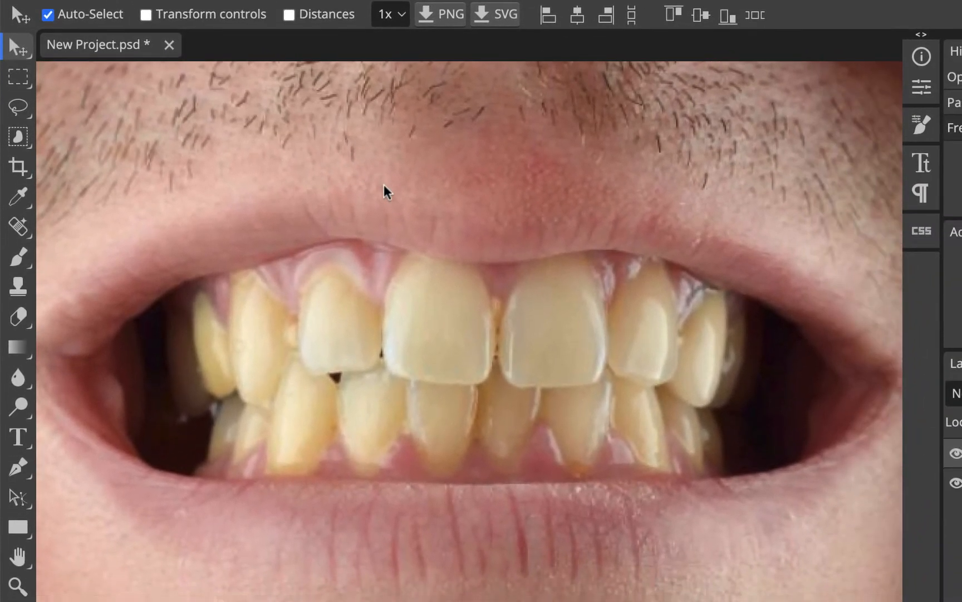
{"action": "key", "text": "space"}
{"action": "left_click_drag", "start_coordinate": [462, 233], "coordinate": [546, 219]}
{"action": "scroll", "coordinate": [546, 220], "scroll_direction": "up", "scroll_amount": 3}
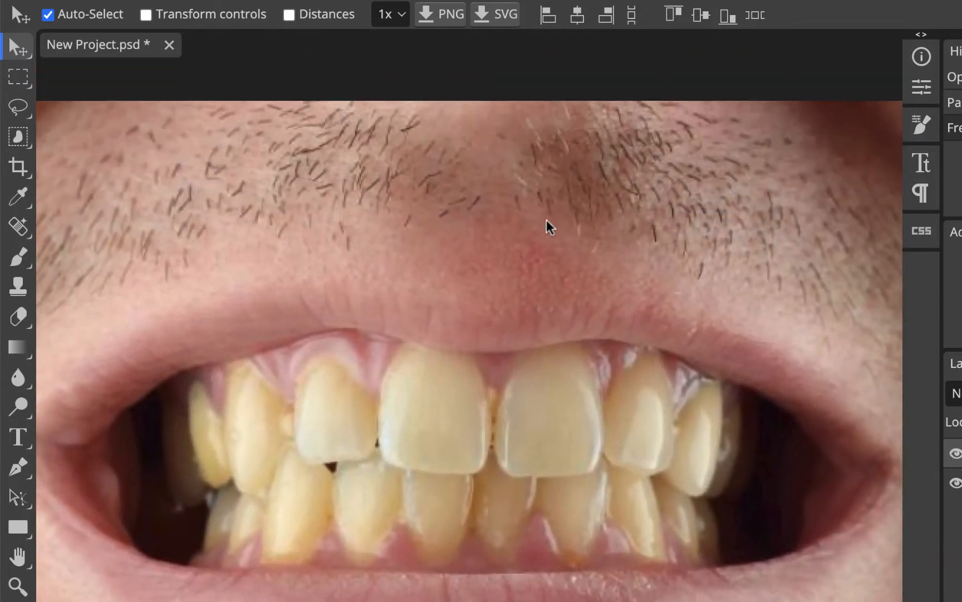
{"action": "scroll", "coordinate": [546, 220], "scroll_direction": "down", "scroll_amount": 3}
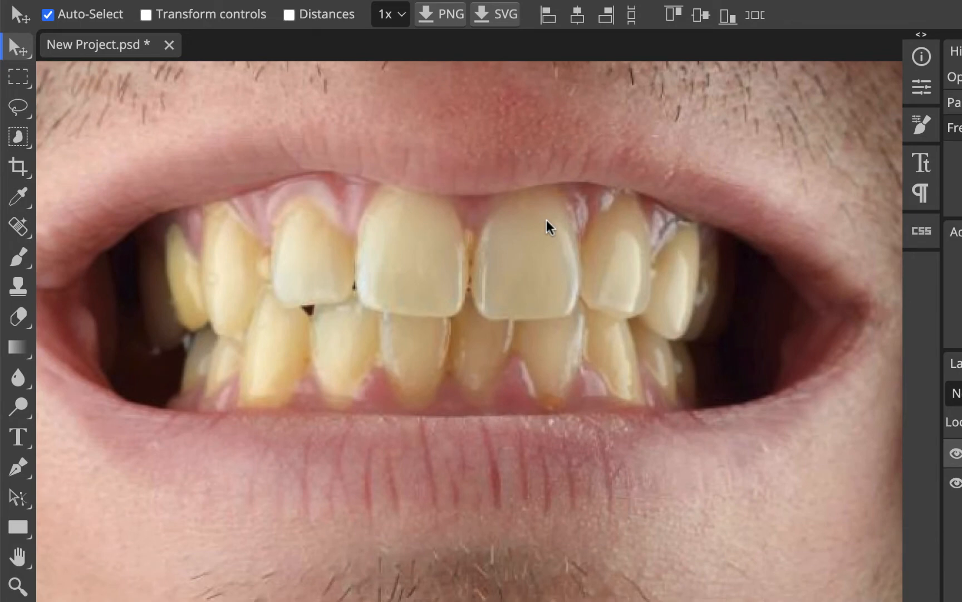
{"action": "left_click_drag", "start_coordinate": [546, 220], "coordinate": [580, 255]}
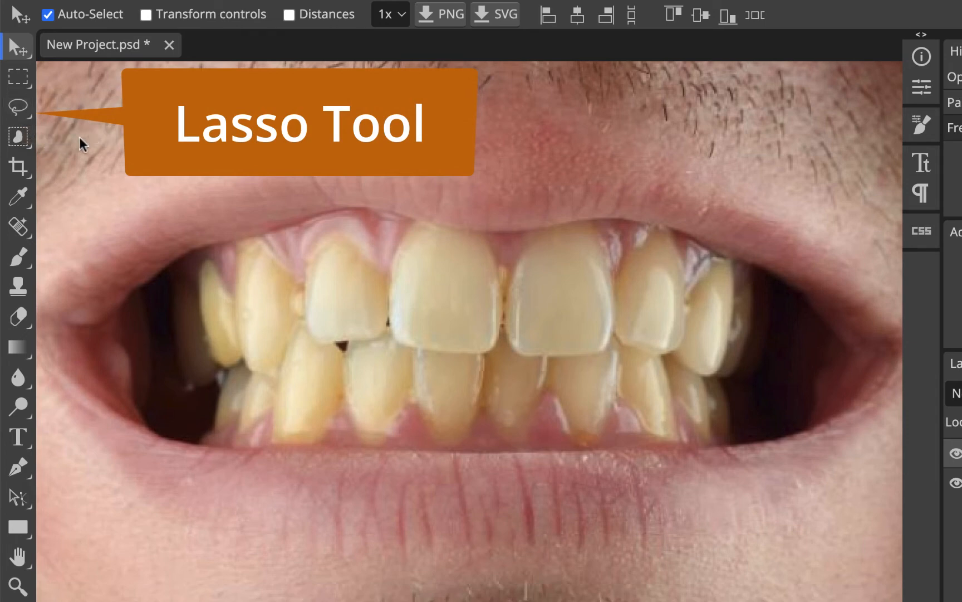
{"action": "left_click", "coordinate": [29, 114]}
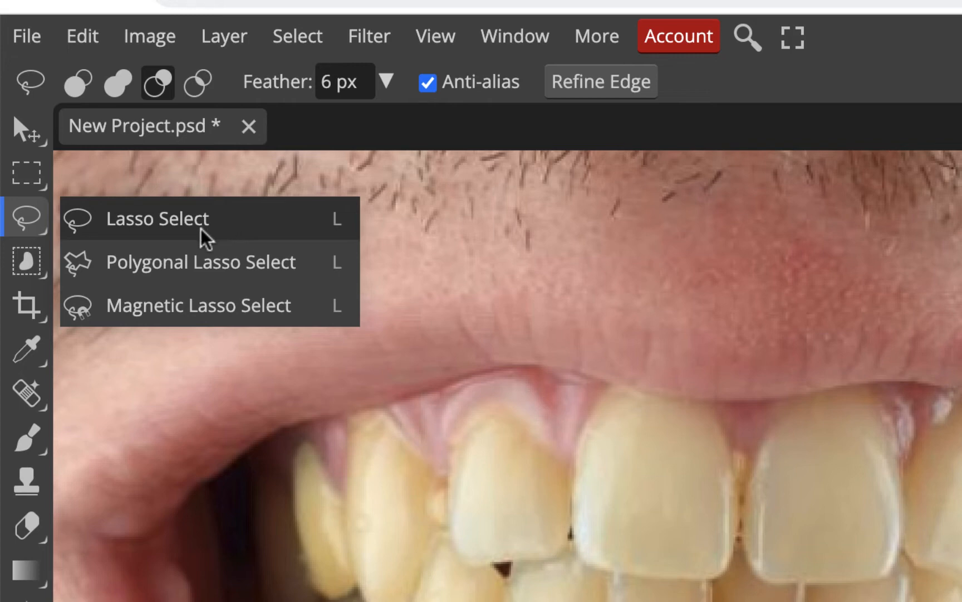
{"action": "left_click", "coordinate": [181, 226]}
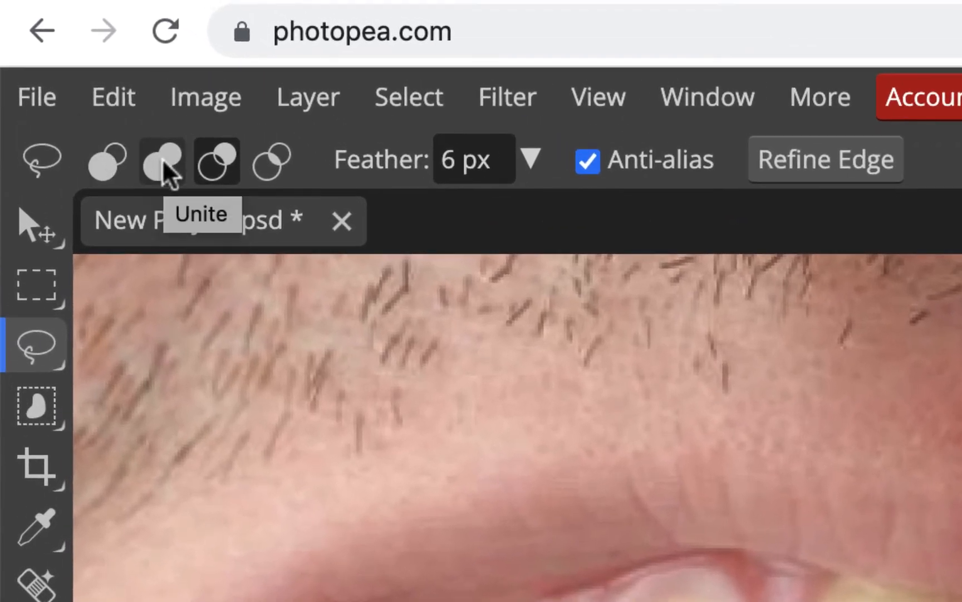
{"action": "left_click", "coordinate": [105, 158]}
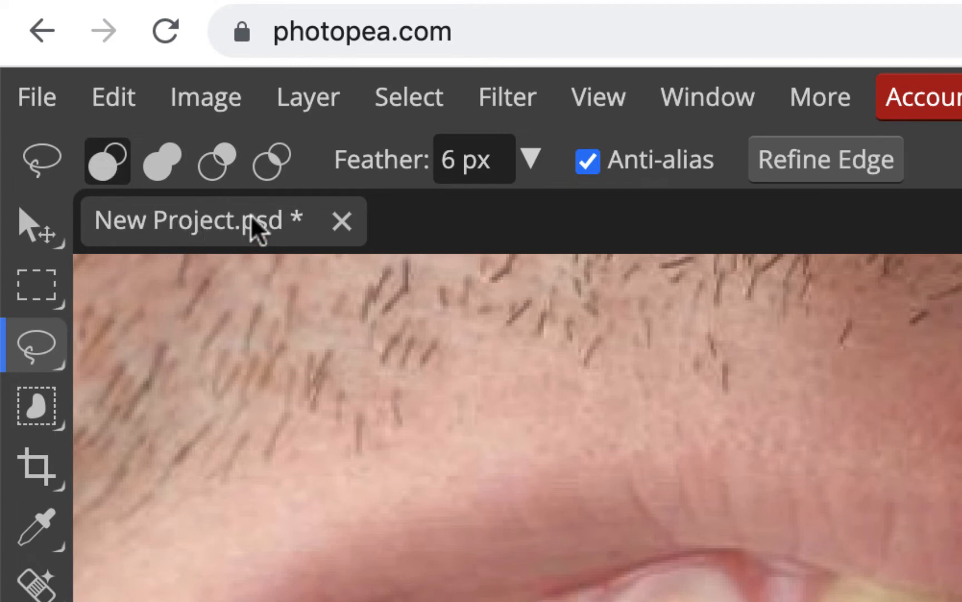
Save the project to the Desktop as a PSD file named yellowteeth.psd
{"action": "left_click", "coordinate": [35, 98]}
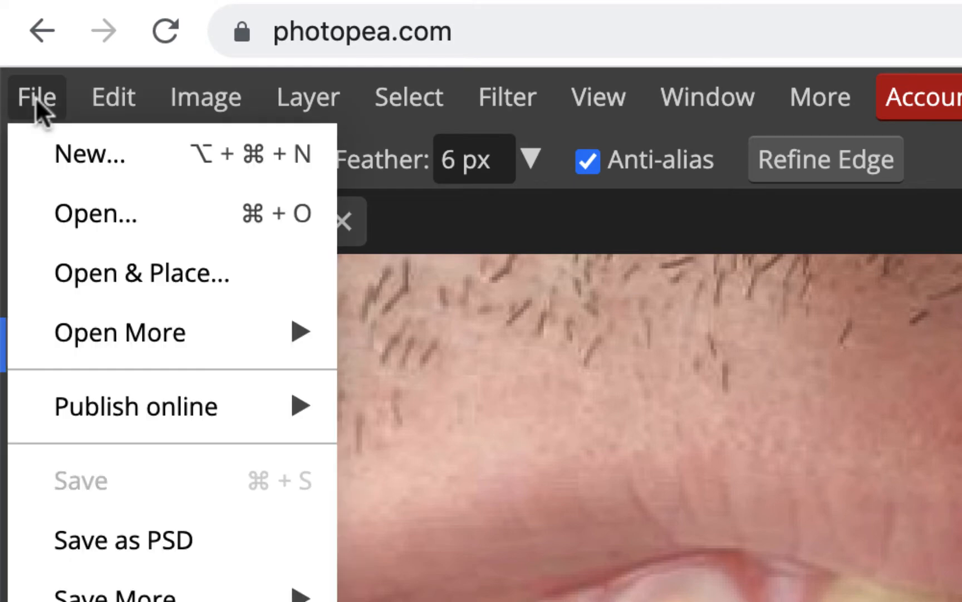
{"action": "left_click", "coordinate": [134, 539]}
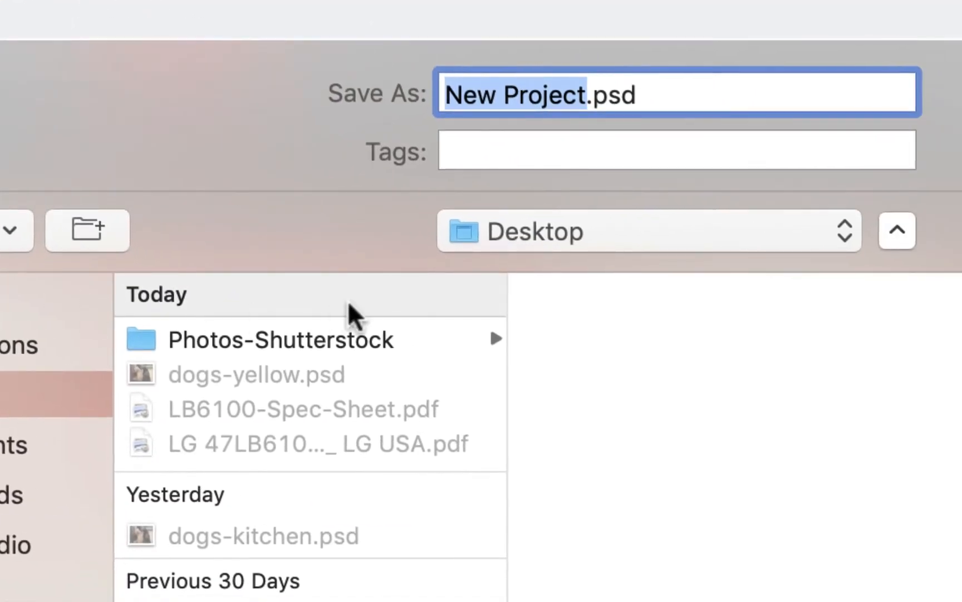
{"action": "type", "text": "yellowteeth"}
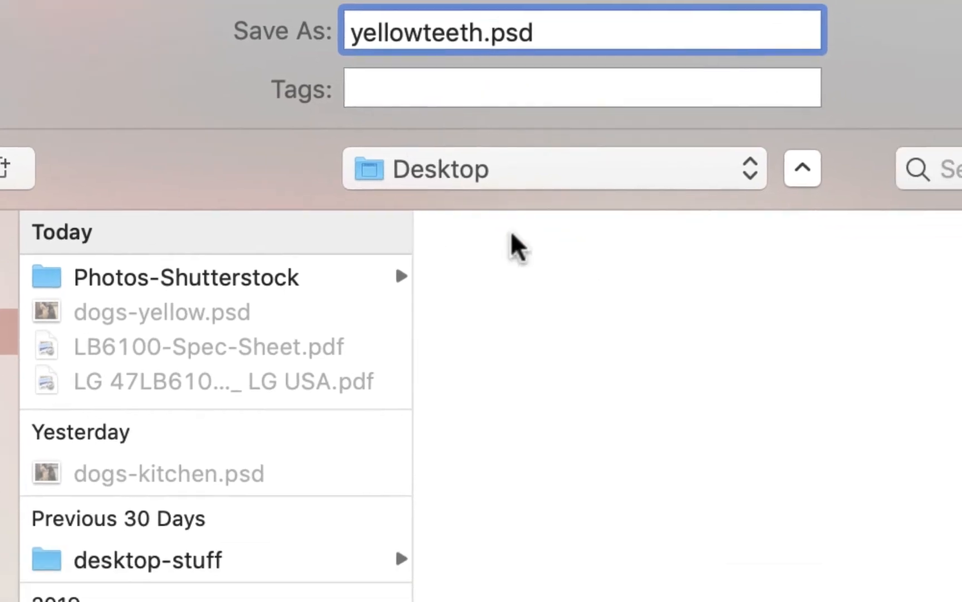
{"action": "left_click", "coordinate": [806, 517]}
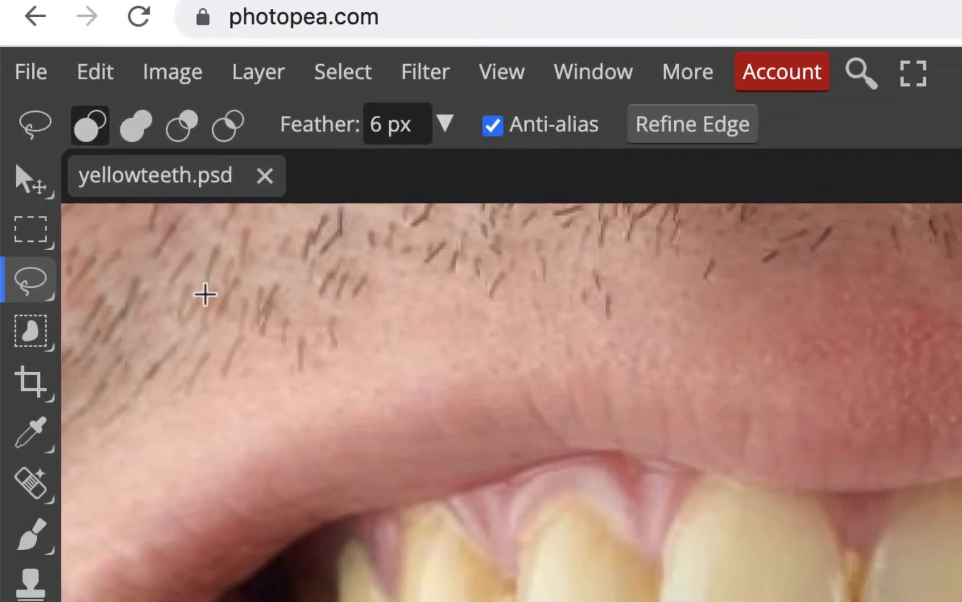
Lasso along the gum line from the leftmost upper tooth to the first large front tooth, and set the selection mode to Unite
{"action": "left_click", "coordinate": [35, 284]}
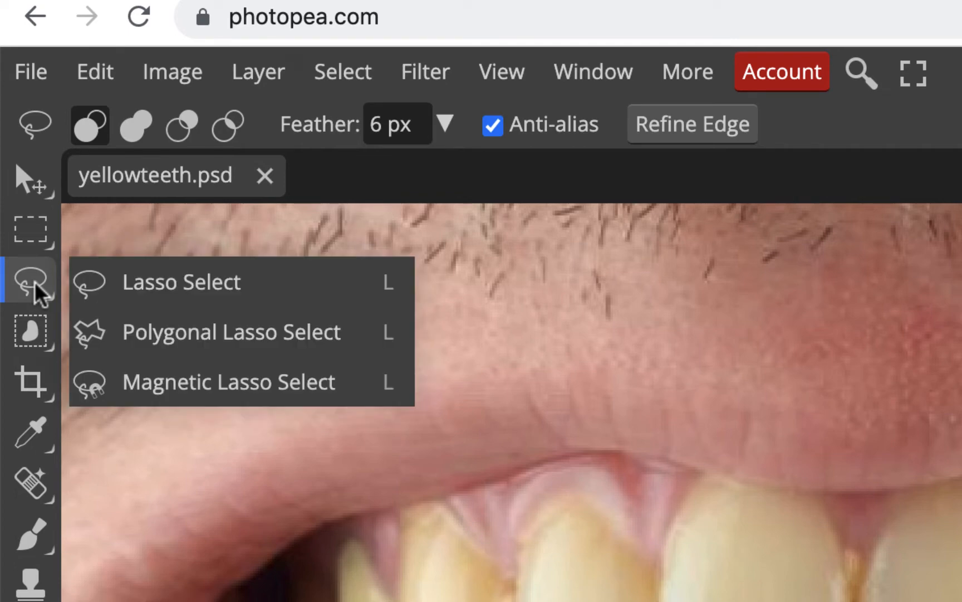
{"action": "left_click", "coordinate": [92, 125]}
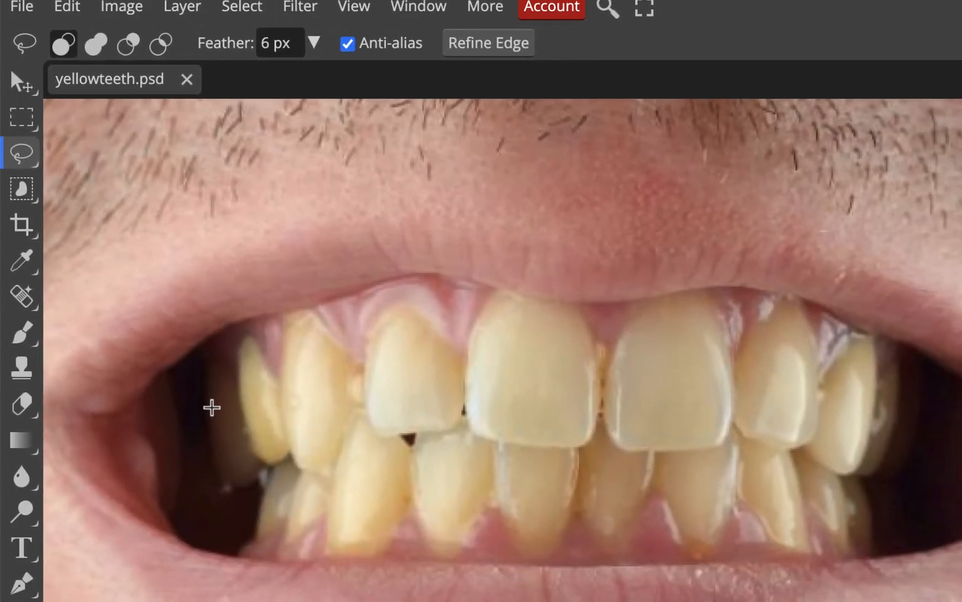
{"action": "mouse_move", "coordinate": [211, 407]}
{"action": "left_mouse_down"}
{"action": "mouse_move", "coordinate": [205, 363]}
{"action": "mouse_move", "coordinate": [220, 353]}
{"action": "mouse_move", "coordinate": [237, 368]}
{"action": "mouse_move", "coordinate": [251, 330]}
{"action": "mouse_move", "coordinate": [280, 380]}
{"action": "mouse_move", "coordinate": [293, 316]}
{"action": "mouse_move", "coordinate": [310, 309]}
{"action": "mouse_move", "coordinate": [363, 368]}
{"action": "mouse_move", "coordinate": [385, 319]}
{"action": "mouse_move", "coordinate": [421, 323]}
{"action": "mouse_move", "coordinate": [460, 349]}
{"action": "mouse_move", "coordinate": [495, 289]}
{"action": "mouse_move", "coordinate": [567, 301]}
{"action": "left_mouse_up"}
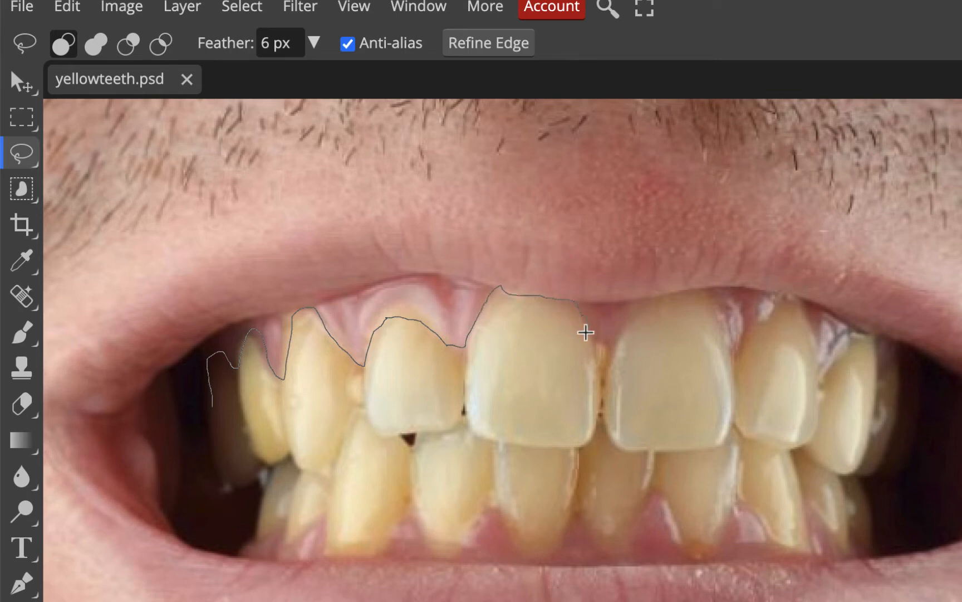
{"action": "left_click_drag", "start_coordinate": [591, 336], "coordinate": [590, 336]}
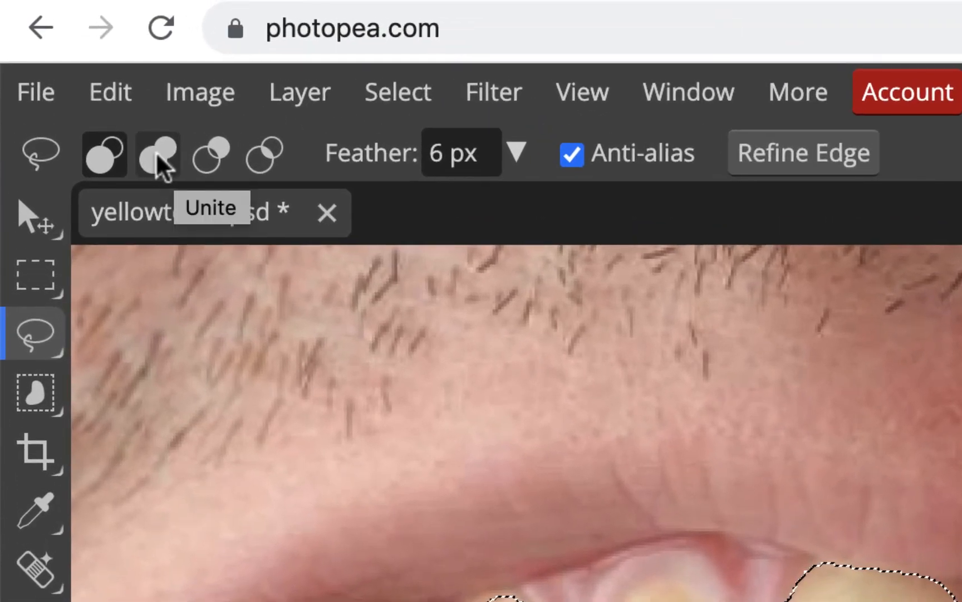
{"action": "left_click", "coordinate": [158, 162]}
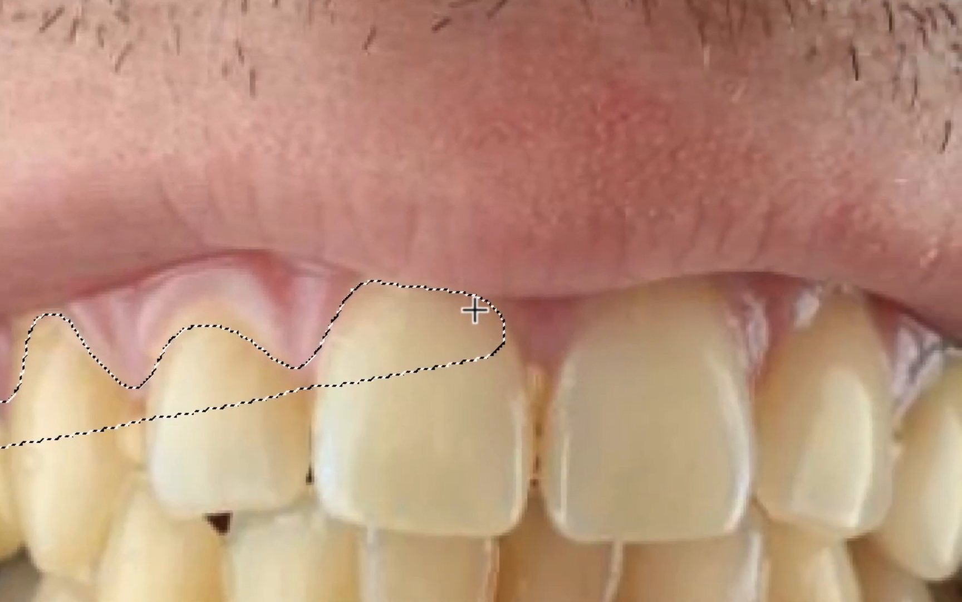
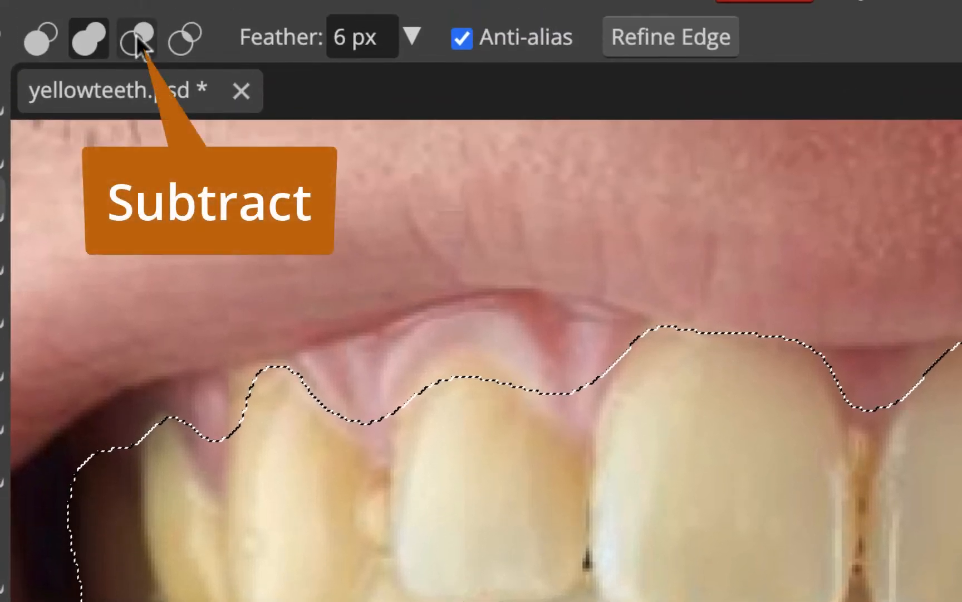
In Subtract mode, lasso away the gum triangles between the upper teeth on both sides of the two front teeth
{"action": "left_click", "coordinate": [137, 40]}
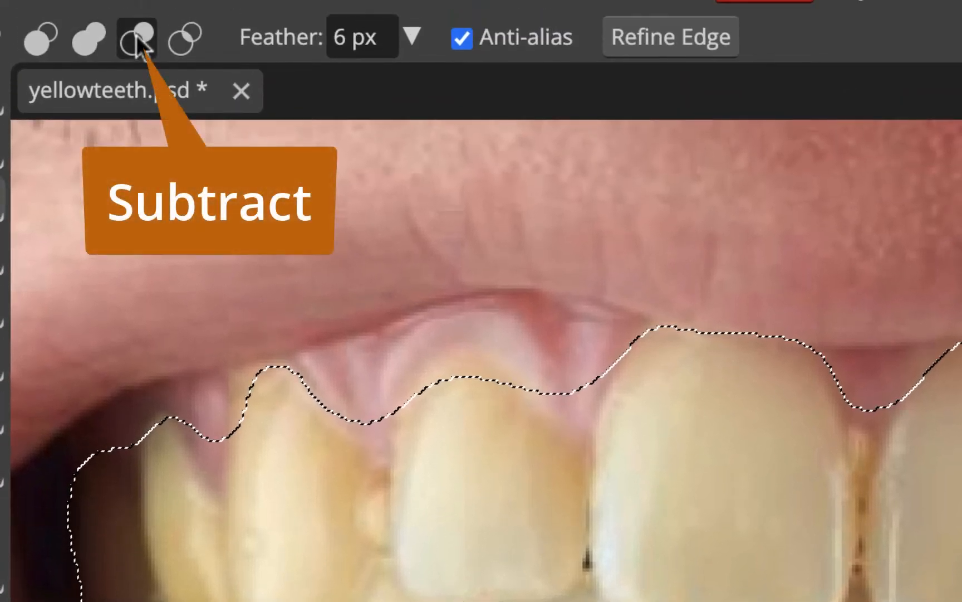
{"action": "mouse_move", "coordinate": [316, 388]}
{"action": "left_mouse_down"}
{"action": "mouse_move", "coordinate": [375, 463]}
{"action": "mouse_move", "coordinate": [392, 473]}
{"action": "mouse_move", "coordinate": [403, 466]}
{"action": "mouse_move", "coordinate": [399, 370]}
{"action": "mouse_move", "coordinate": [359, 368]}
{"action": "mouse_move", "coordinate": [319, 389]}
{"action": "left_mouse_up"}
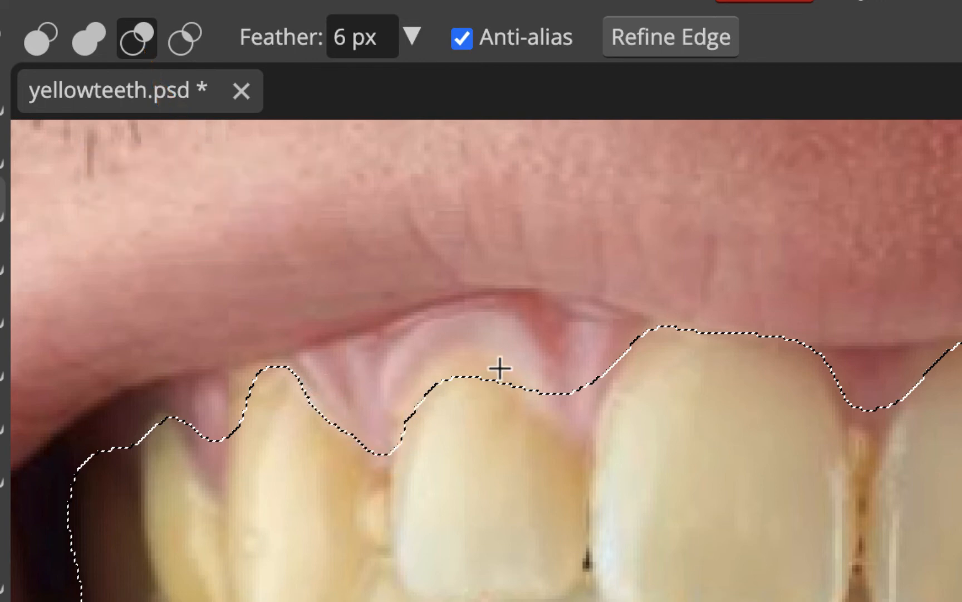
{"action": "mouse_move", "coordinate": [495, 343]}
{"action": "left_mouse_down"}
{"action": "mouse_move", "coordinate": [555, 419]}
{"action": "mouse_move", "coordinate": [587, 440]}
{"action": "mouse_move", "coordinate": [597, 434]}
{"action": "mouse_move", "coordinate": [613, 360]}
{"action": "mouse_move", "coordinate": [592, 341]}
{"action": "mouse_move", "coordinate": [499, 333]}
{"action": "left_mouse_up"}
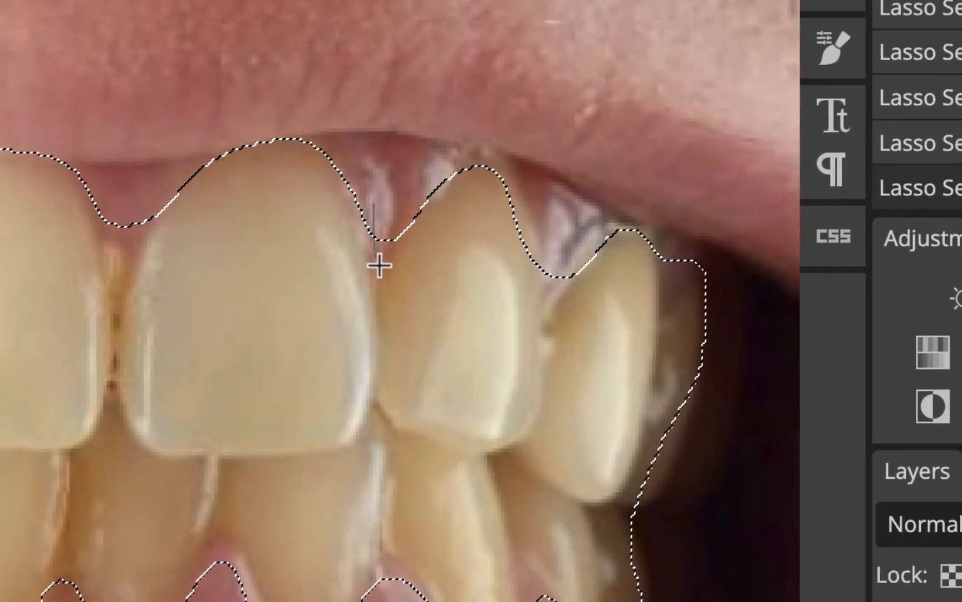
{"action": "mouse_move", "coordinate": [379, 266]}
{"action": "left_mouse_down"}
{"action": "mouse_move", "coordinate": [395, 243]}
{"action": "mouse_move", "coordinate": [391, 200]}
{"action": "mouse_move", "coordinate": [373, 203]}
{"action": "left_mouse_up"}
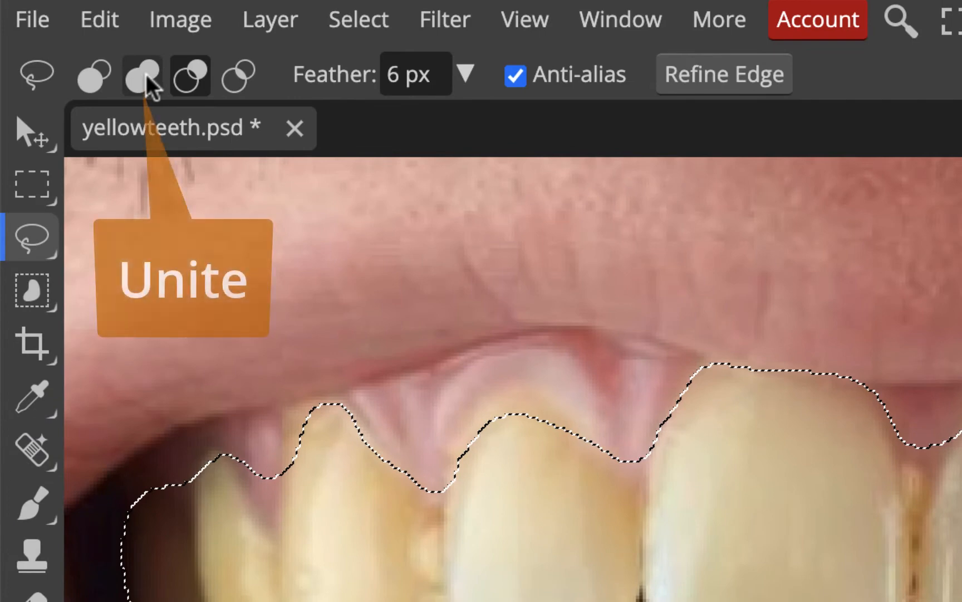
Extend the selection around the far right teeth in Unite mode, and subtract the excess gum between the lower left teeth
{"action": "left_click", "coordinate": [142, 74]}
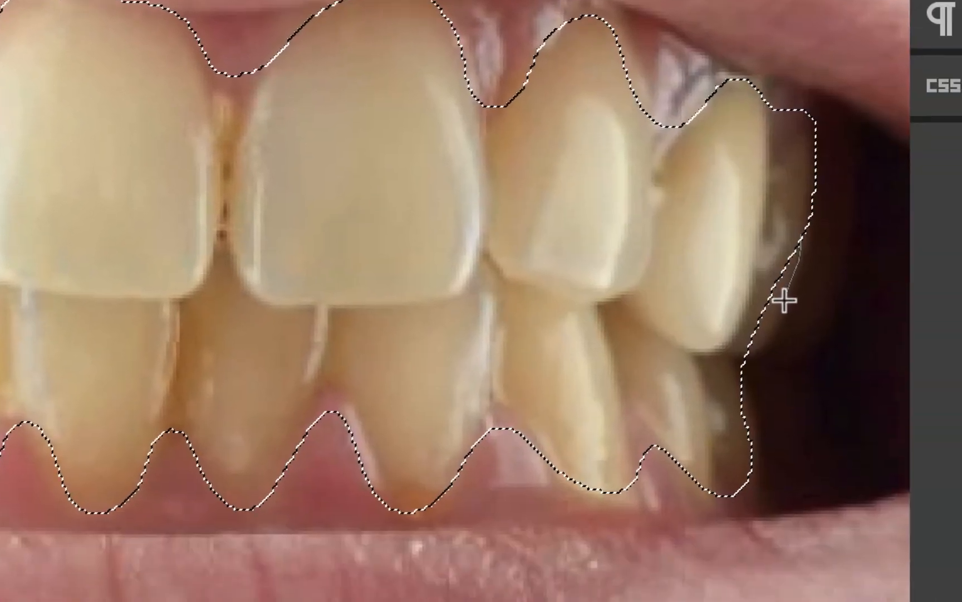
{"action": "mouse_move", "coordinate": [741, 215]}
{"action": "left_mouse_down"}
{"action": "mouse_move", "coordinate": [713, 306]}
{"action": "mouse_move", "coordinate": [677, 318]}
{"action": "mouse_move", "coordinate": [681, 256]}
{"action": "mouse_move", "coordinate": [714, 195]}
{"action": "mouse_move", "coordinate": [745, 195]}
{"action": "left_mouse_up"}
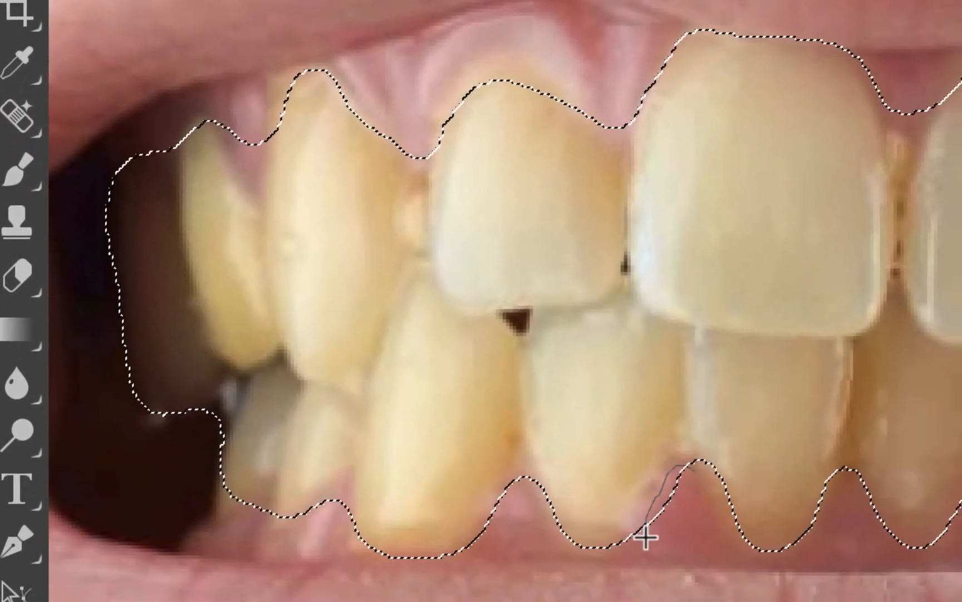
{"action": "mouse_move", "coordinate": [645, 533]}
{"action": "left_mouse_down"}
{"action": "mouse_move", "coordinate": [643, 506]}
{"action": "mouse_move", "coordinate": [695, 447]}
{"action": "mouse_move", "coordinate": [694, 419]}
{"action": "left_mouse_up"}
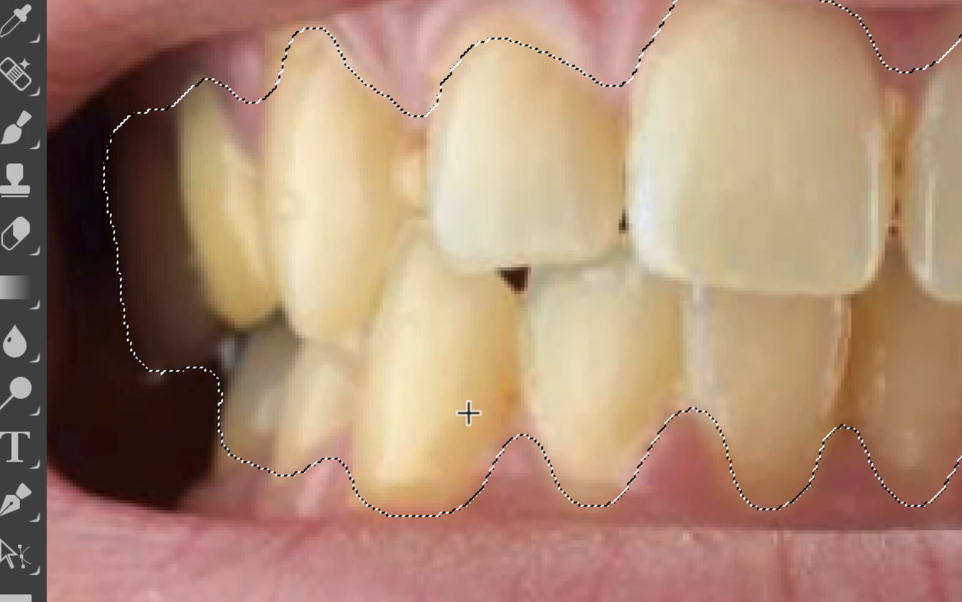
{"action": "mouse_move", "coordinate": [344, 500]}
{"action": "left_mouse_down"}
{"action": "mouse_move", "coordinate": [342, 443]}
{"action": "mouse_move", "coordinate": [326, 447]}
{"action": "mouse_move", "coordinate": [312, 471]}
{"action": "mouse_move", "coordinate": [345, 497]}
{"action": "left_mouse_up"}
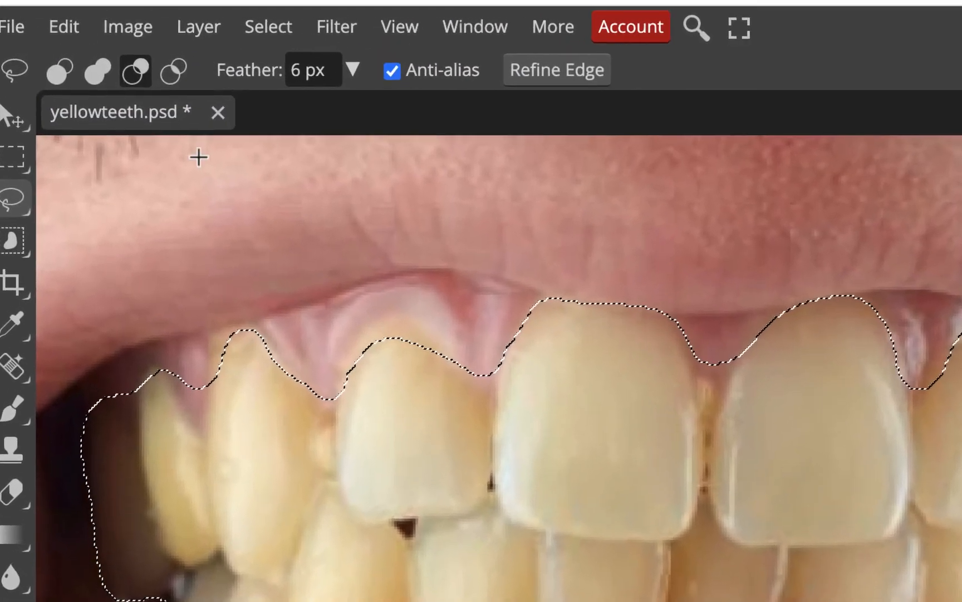
In Unite mode, lasso the missing top of the upper tooth left of the large front teeth into the selection
{"action": "left_click", "coordinate": [98, 71]}
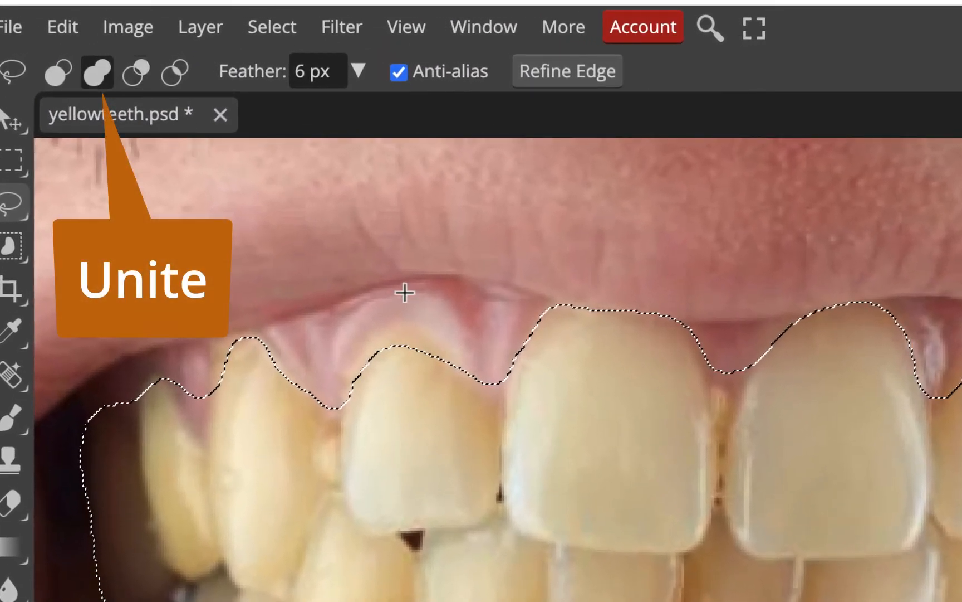
{"action": "mouse_move", "coordinate": [352, 385]}
{"action": "left_mouse_down"}
{"action": "mouse_move", "coordinate": [365, 341]}
{"action": "mouse_move", "coordinate": [399, 322]}
{"action": "mouse_move", "coordinate": [442, 342]}
{"action": "mouse_move", "coordinate": [450, 369]}
{"action": "mouse_move", "coordinate": [482, 401]}
{"action": "mouse_move", "coordinate": [461, 427]}
{"action": "mouse_move", "coordinate": [406, 430]}
{"action": "mouse_move", "coordinate": [364, 403]}
{"action": "left_mouse_up"}
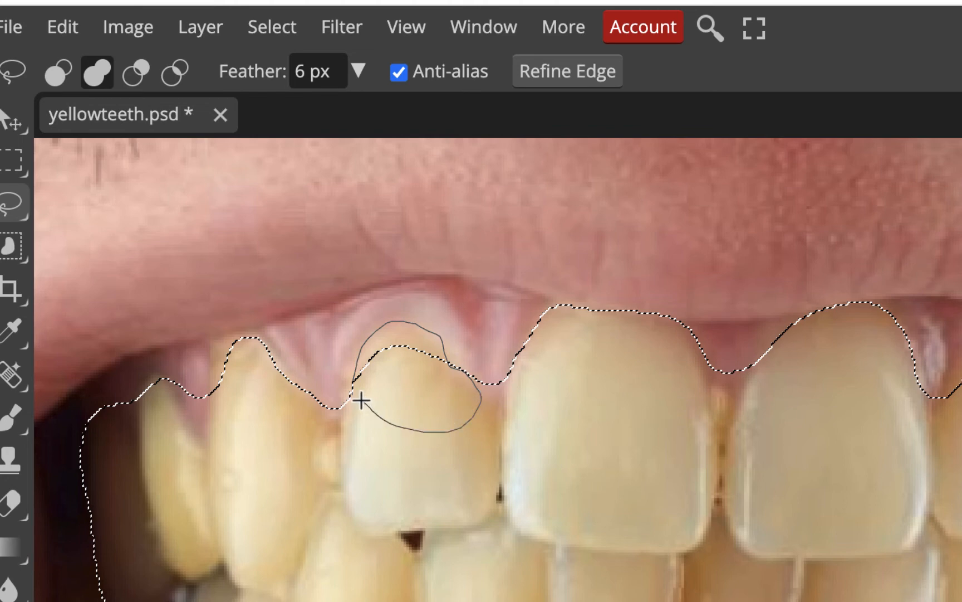
{"action": "left_click_drag", "start_coordinate": [361, 400], "coordinate": [361, 400]}
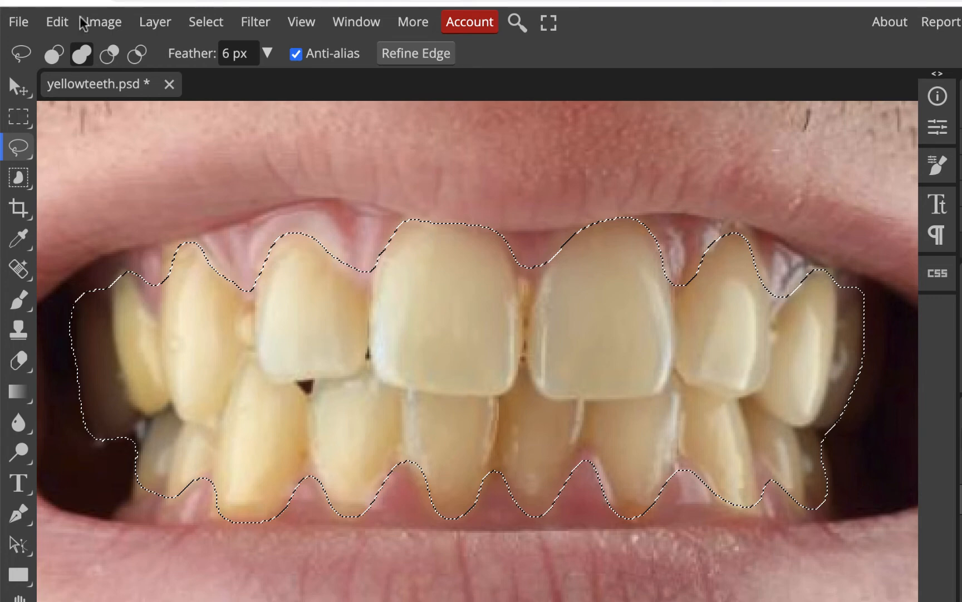
{"action": "left_click", "coordinate": [206, 21]}
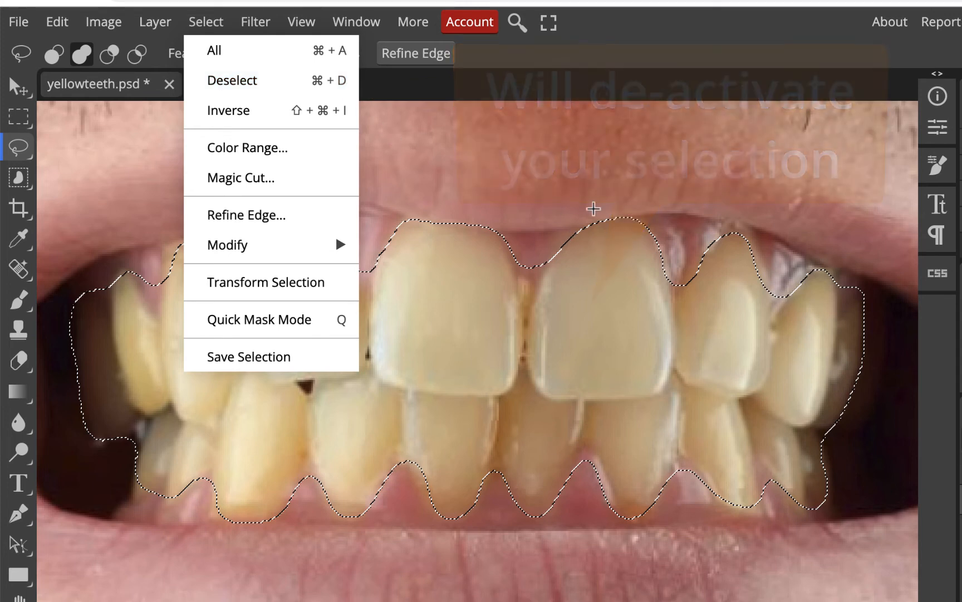
{"action": "left_click", "coordinate": [634, 44]}
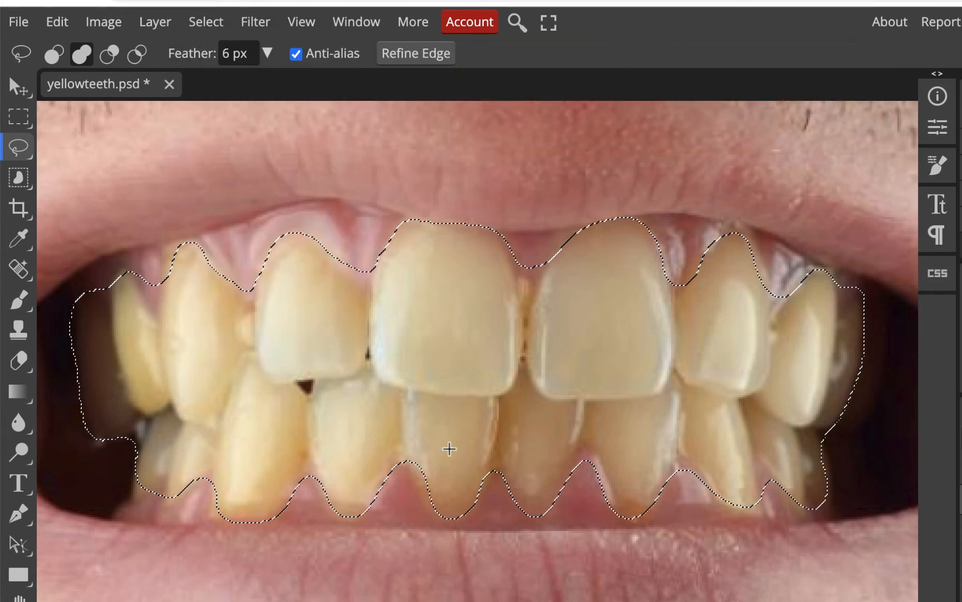
Start a Photo Filter adjustment on the selected teeth and change its filter color to pure blue
{"action": "scroll", "coordinate": [487, 375], "scroll_direction": "down", "scroll_amount": 5}
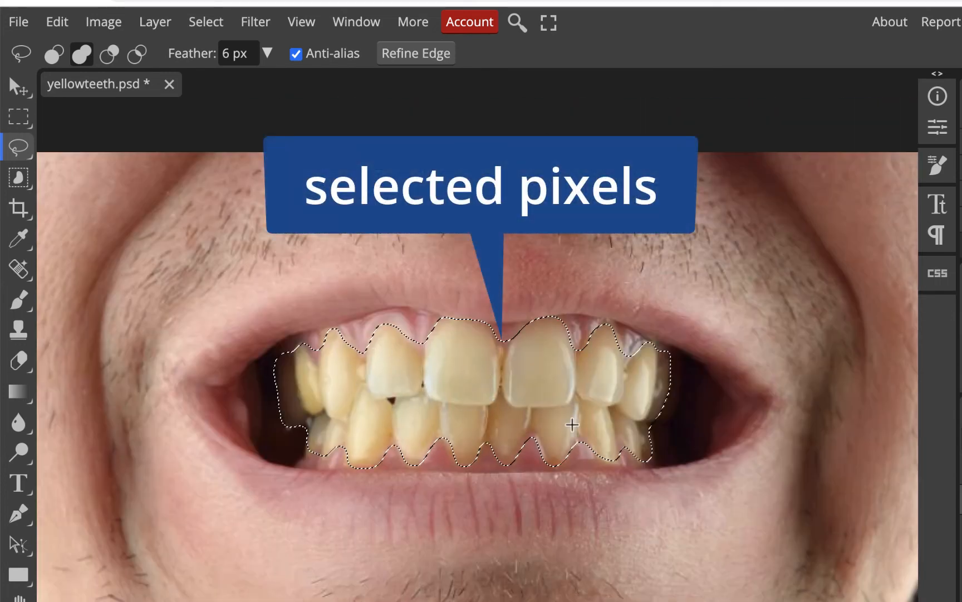
{"action": "left_click", "coordinate": [114, 24]}
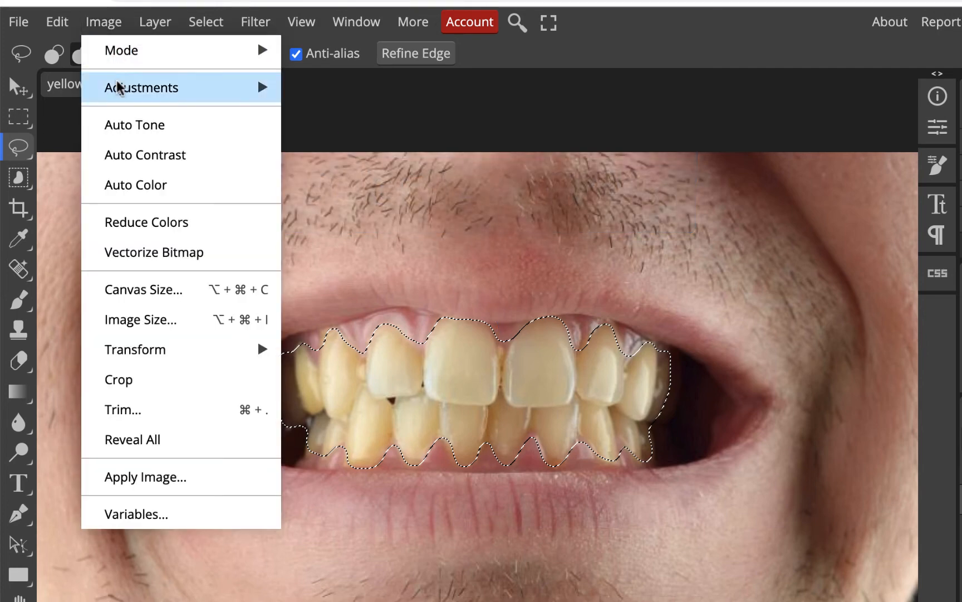
{"action": "mouse_move", "coordinate": [117, 83]}
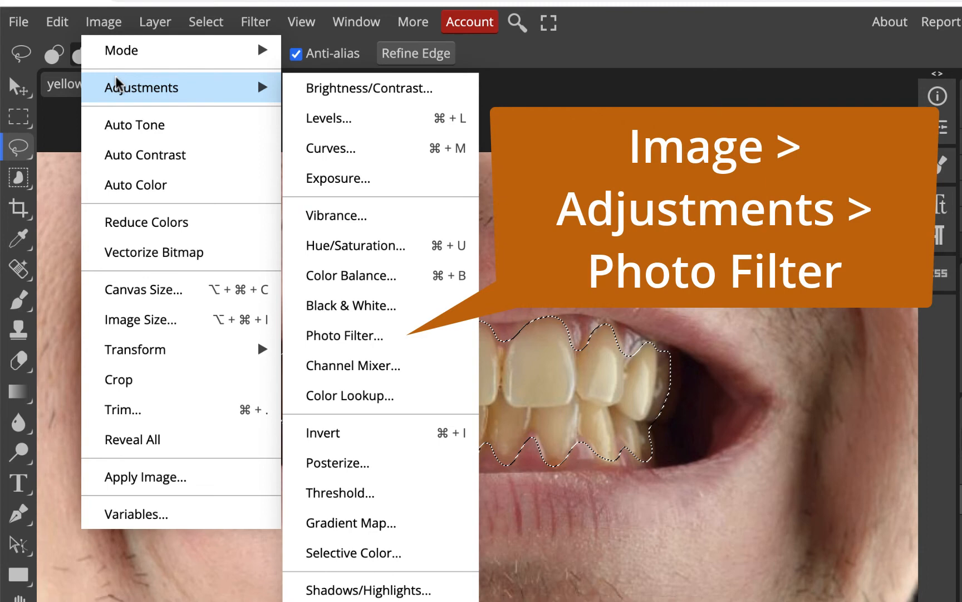
{"action": "left_click", "coordinate": [365, 334]}
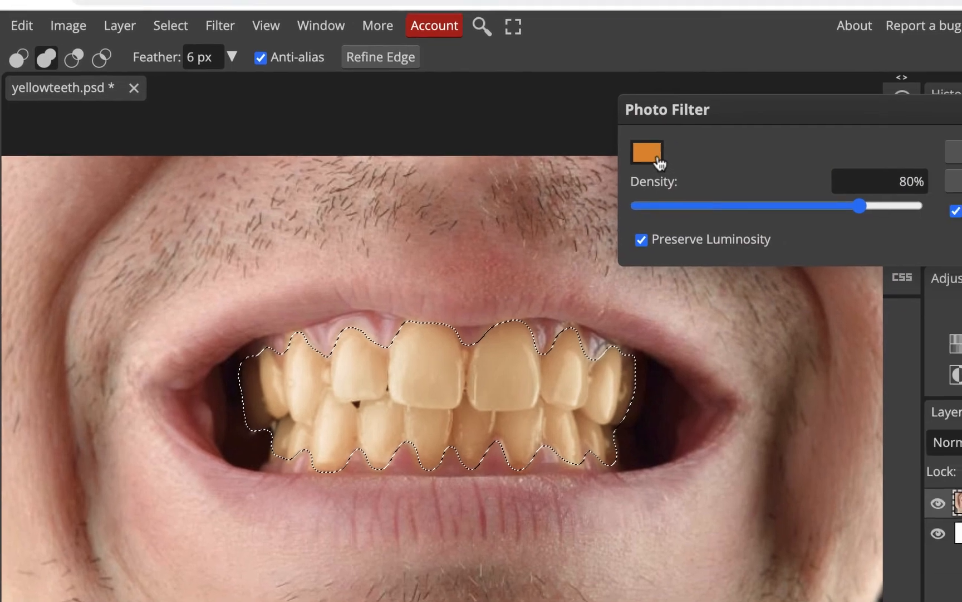
{"action": "left_click", "coordinate": [686, 151]}
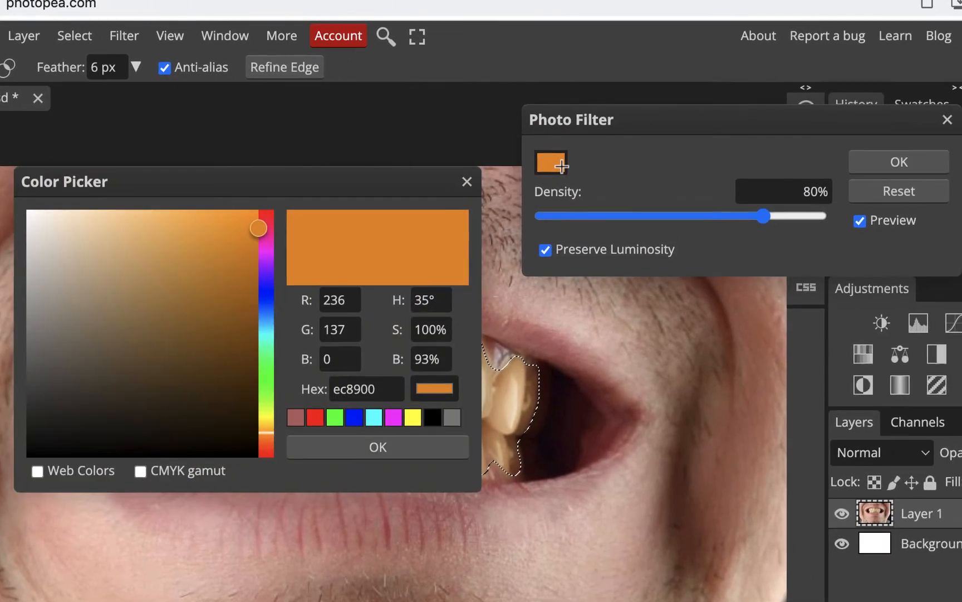
{"action": "left_click", "coordinate": [355, 417]}
{"action": "left_click", "coordinate": [379, 446]}
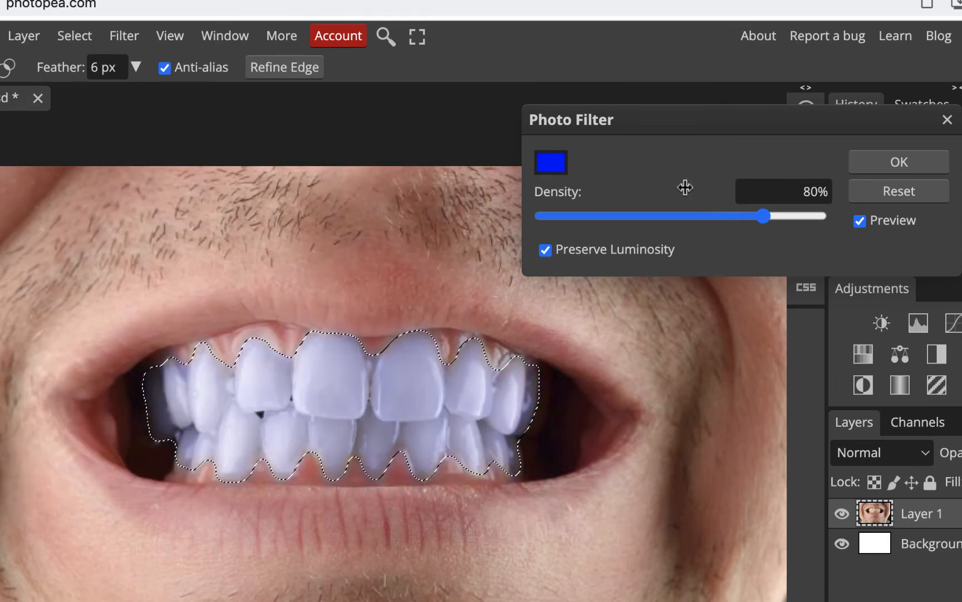
Lower the Photo Filter density to 19% and apply the filter to the teeth
{"action": "left_click_drag", "start_coordinate": [765, 219], "coordinate": [643, 218]}
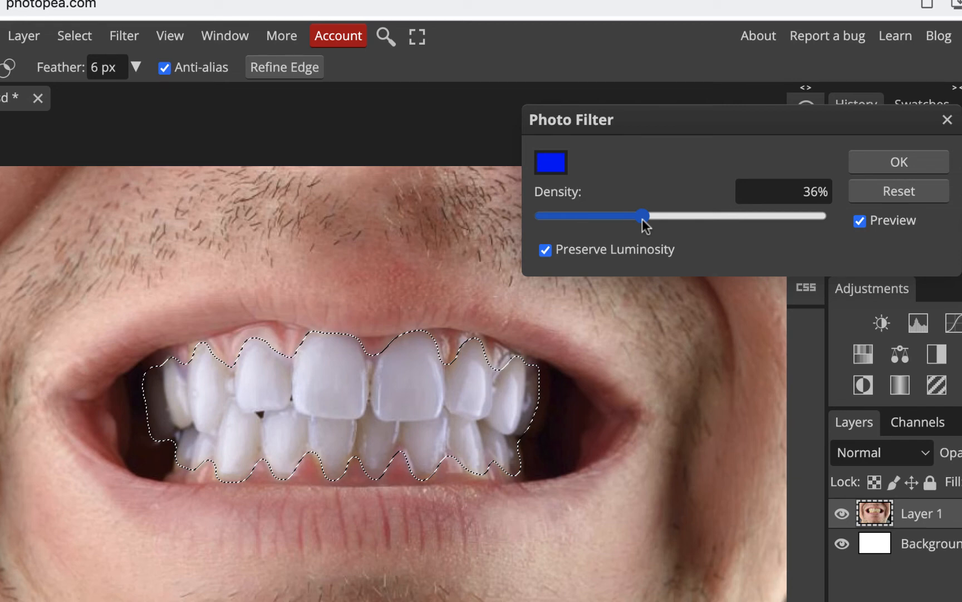
{"action": "left_click_drag", "start_coordinate": [642, 218], "coordinate": [595, 219]}
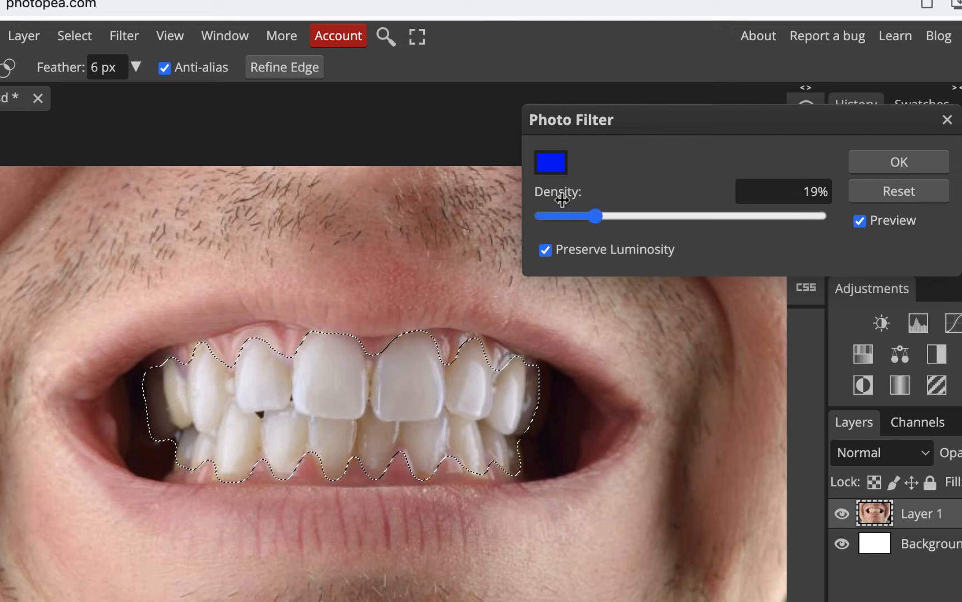
{"action": "left_click", "coordinate": [885, 161]}
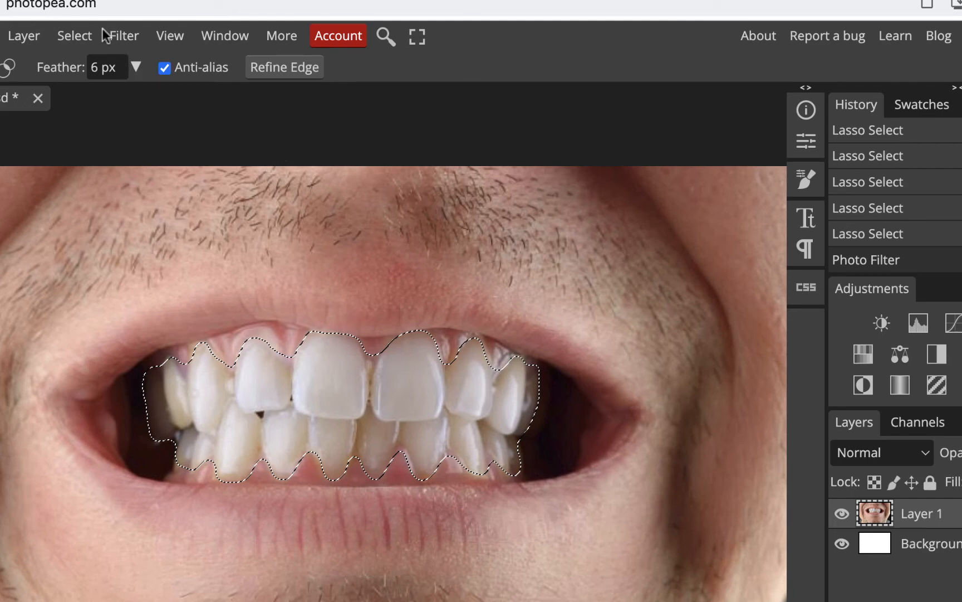
Open a Levels adjustment for the selected teeth and set the input black point to 9 and white point to 239
{"action": "left_click", "coordinate": [8, 50]}
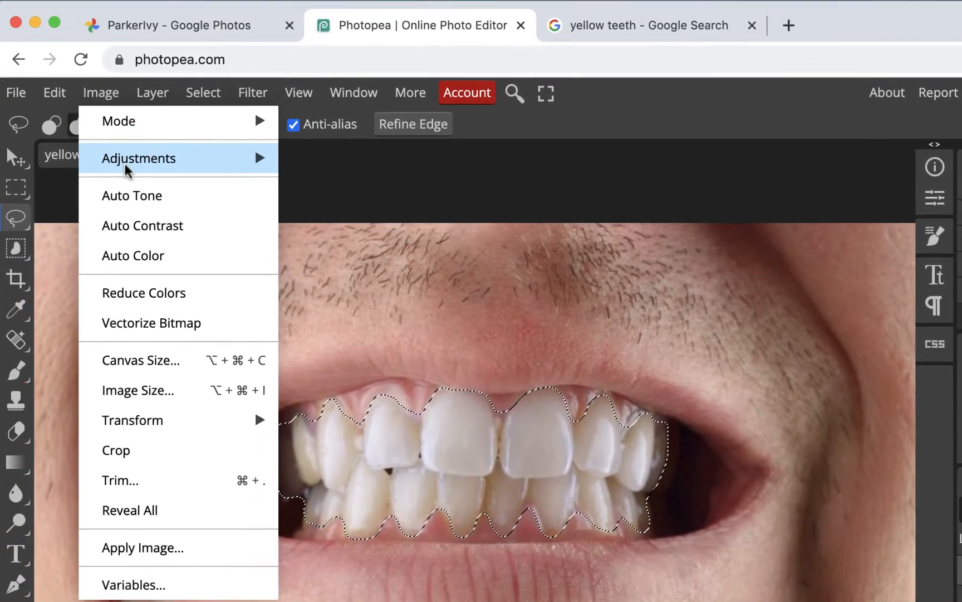
{"action": "mouse_move", "coordinate": [128, 167]}
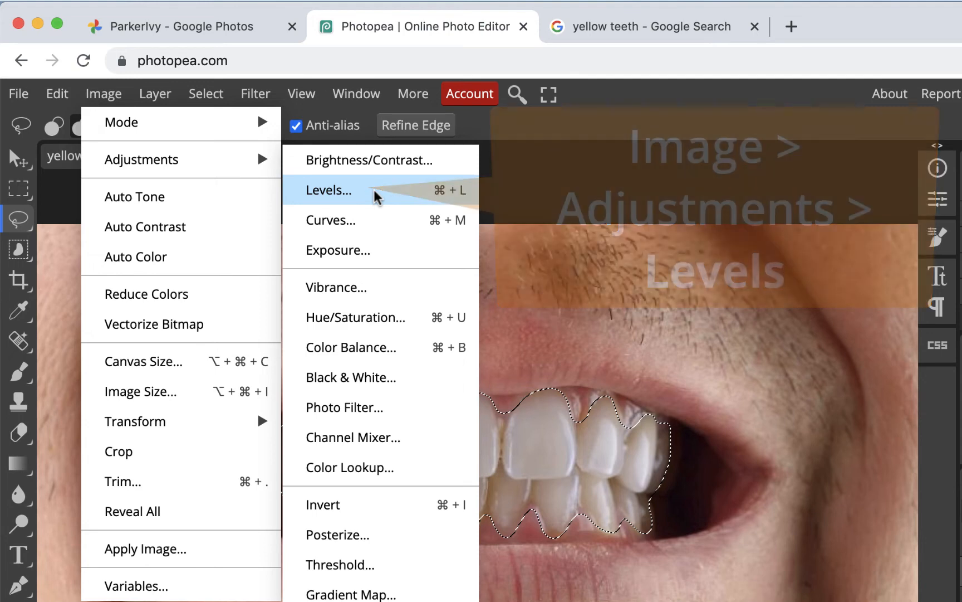
{"action": "left_click", "coordinate": [377, 193]}
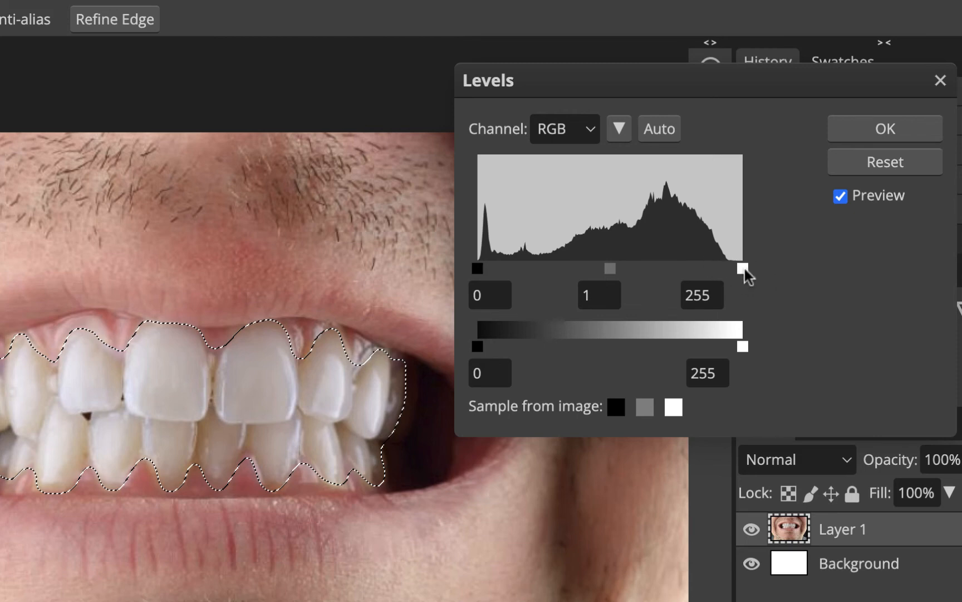
{"action": "left_click_drag", "start_coordinate": [744, 274], "coordinate": [635, 273]}
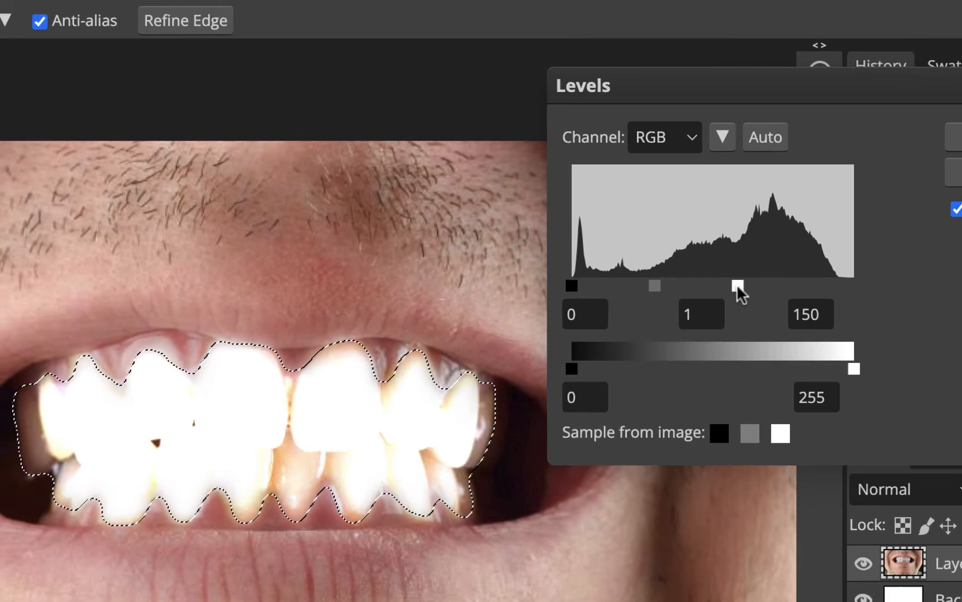
{"action": "left_click_drag", "start_coordinate": [737, 285], "coordinate": [842, 300]}
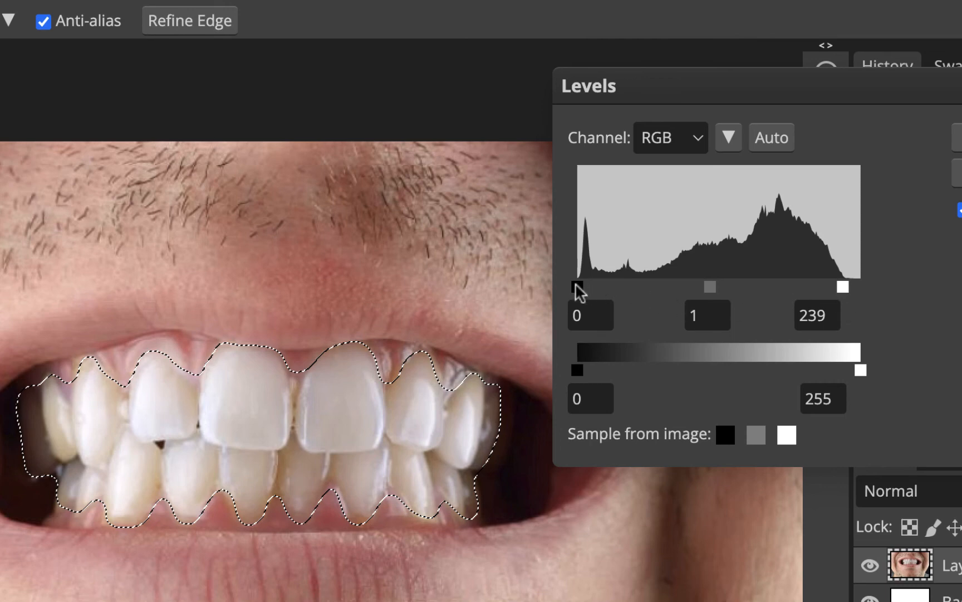
{"action": "left_click_drag", "start_coordinate": [575, 282], "coordinate": [588, 284]}
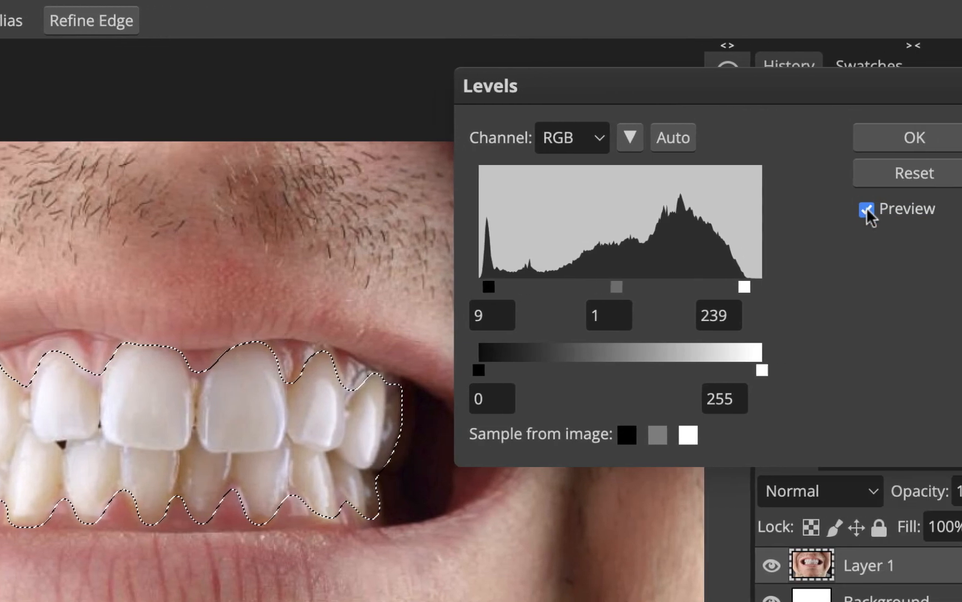
Compare the teeth with the Levels preview off and on, apply the adjustment, and deselect the teeth
{"action": "left_click", "coordinate": [960, 210]}
{"action": "left_click", "coordinate": [961, 210]}
{"action": "left_click", "coordinate": [830, 208]}
{"action": "left_click", "coordinate": [830, 208]}
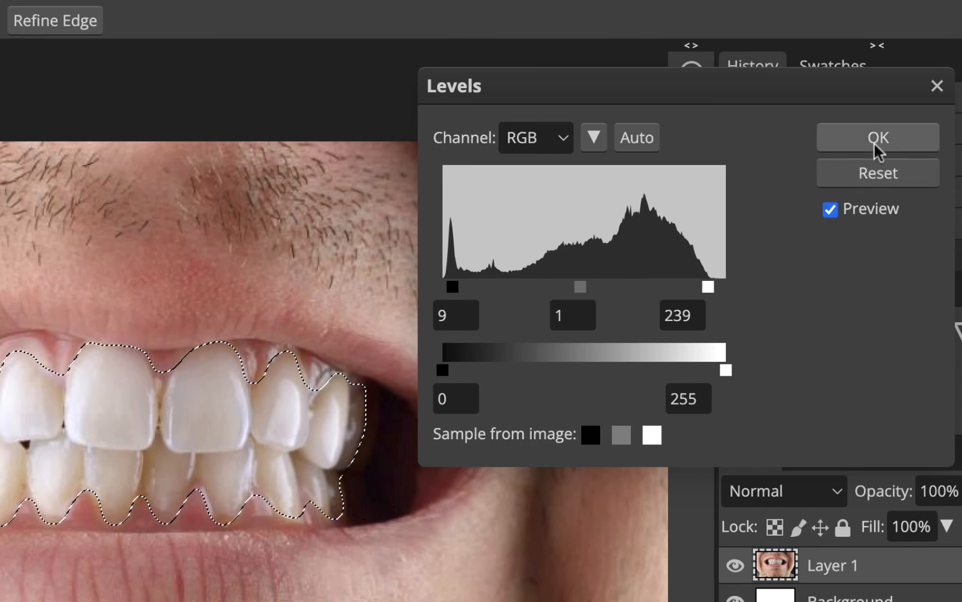
{"action": "left_click", "coordinate": [890, 142]}
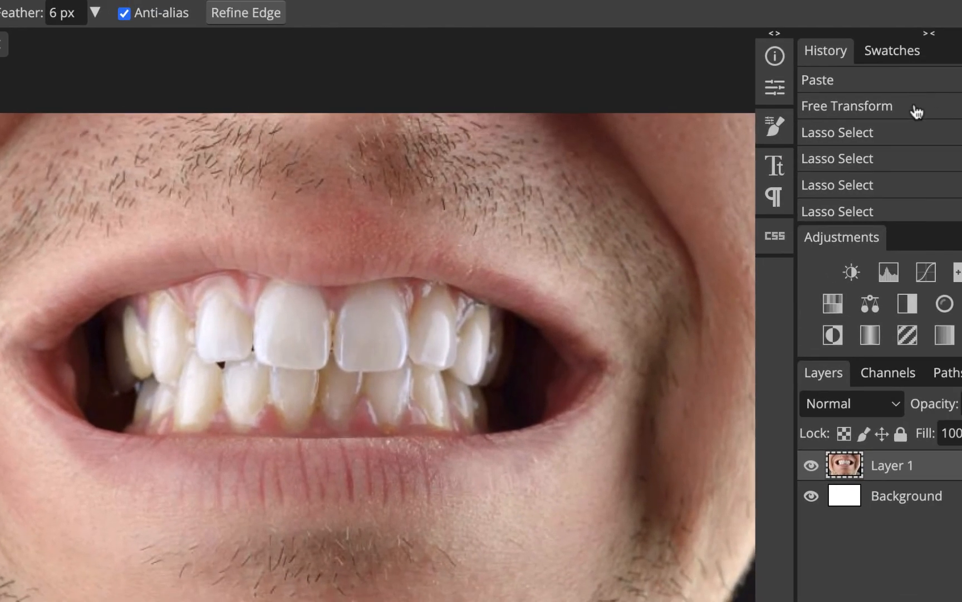
Compare before and after by going back to the Free Transform history state and returning to the final Deselect state
{"action": "left_click", "coordinate": [916, 106]}
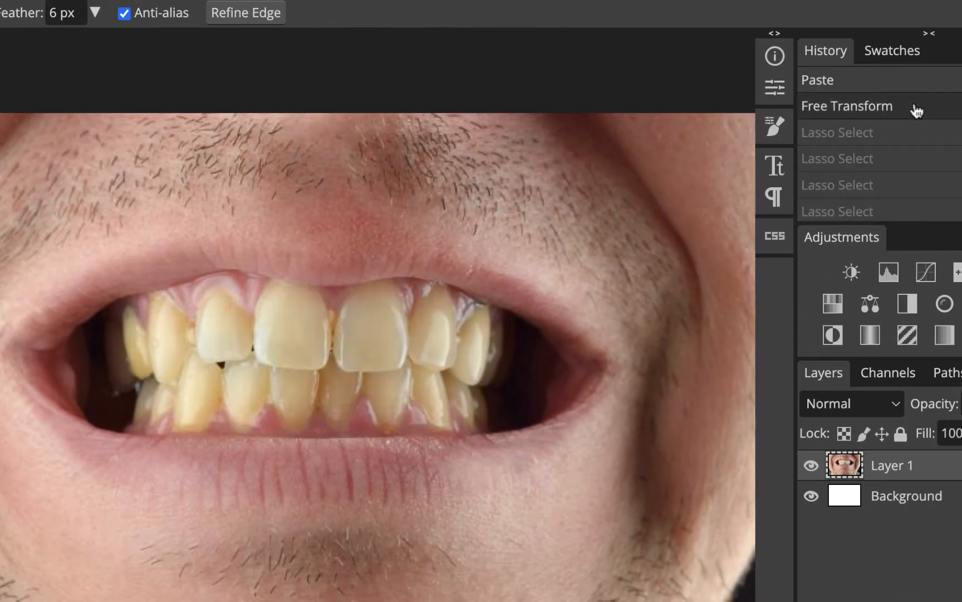
{"action": "scroll", "coordinate": [916, 109], "scroll_direction": "down", "scroll_amount": 3}
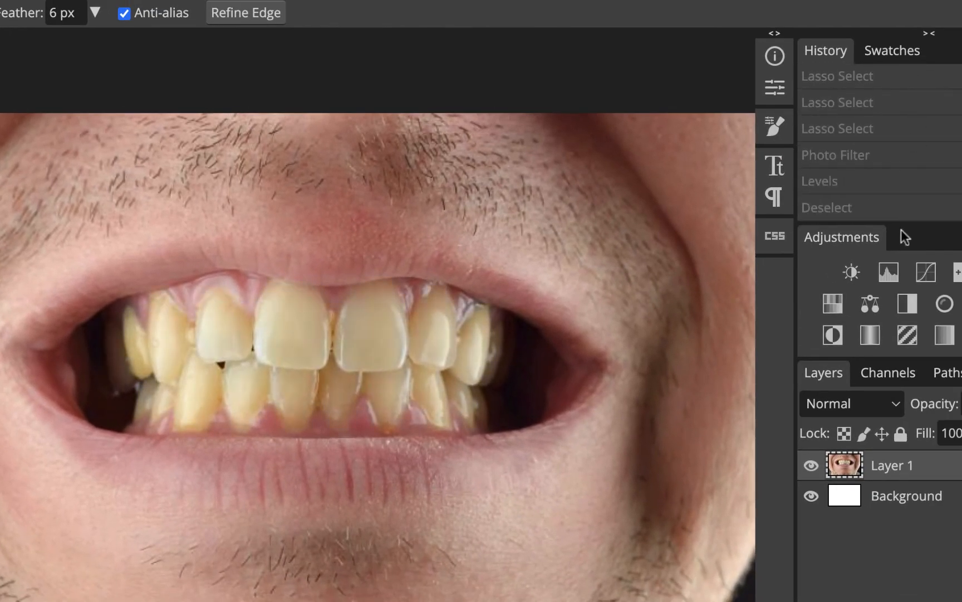
{"action": "left_click", "coordinate": [902, 211]}
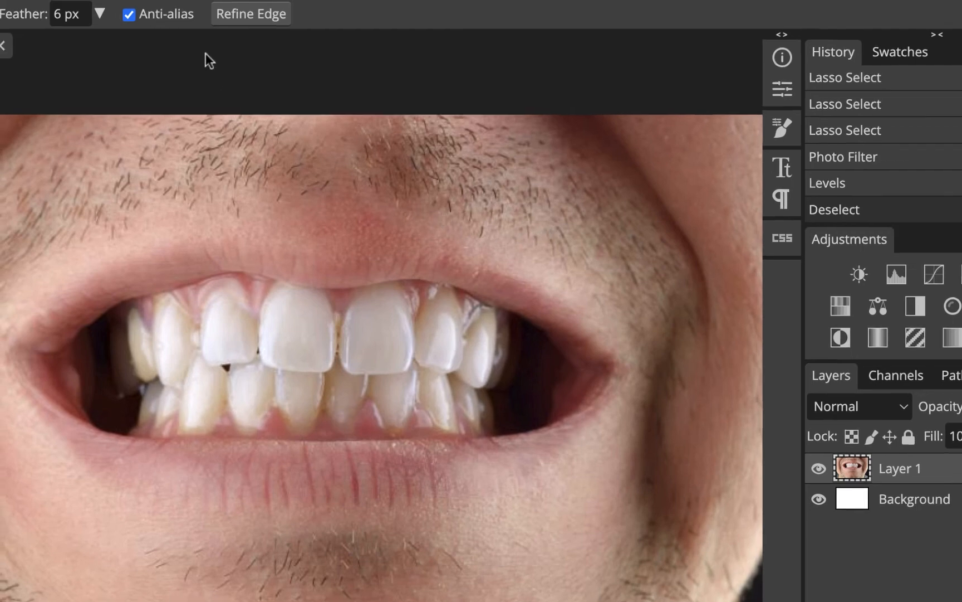
Set the lasso's feather to 6 px
{"action": "left_click", "coordinate": [59, 18]}
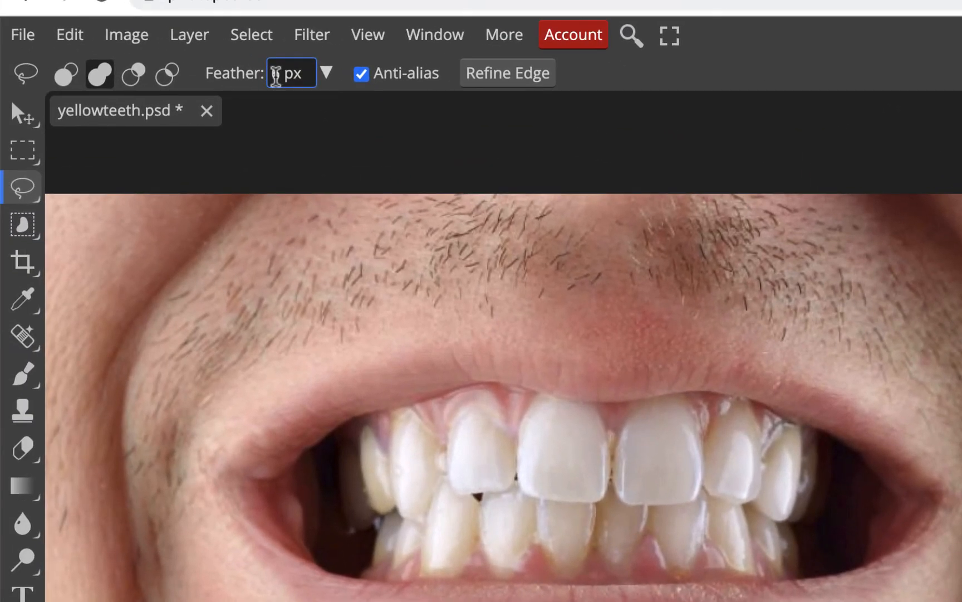
{"action": "type", "text": "6"}
{"action": "key", "text": "Return"}
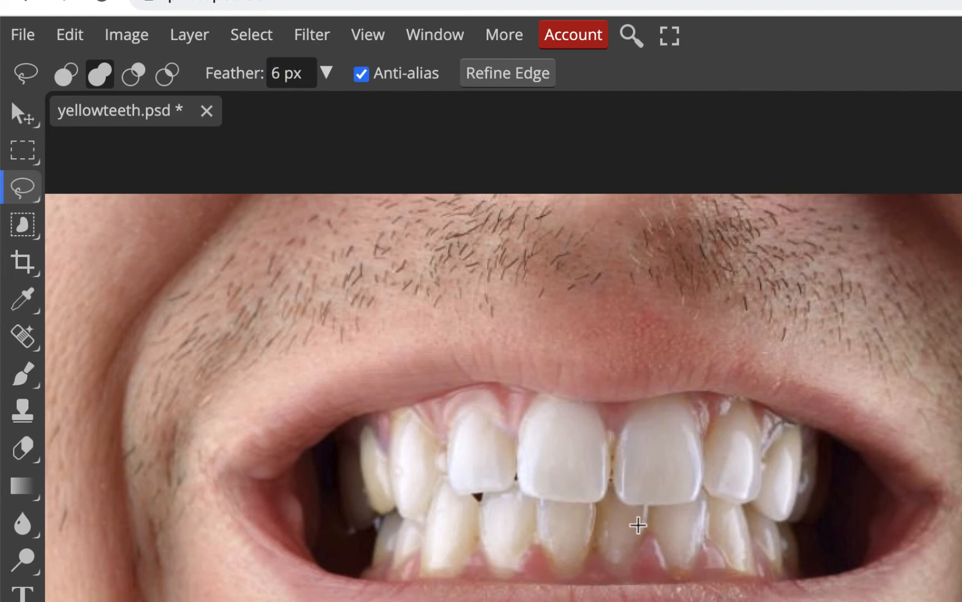
{"action": "left_click", "coordinate": [288, 78]}
{"action": "left_click", "coordinate": [287, 77]}
{"action": "key", "text": "ctrl+minus"}
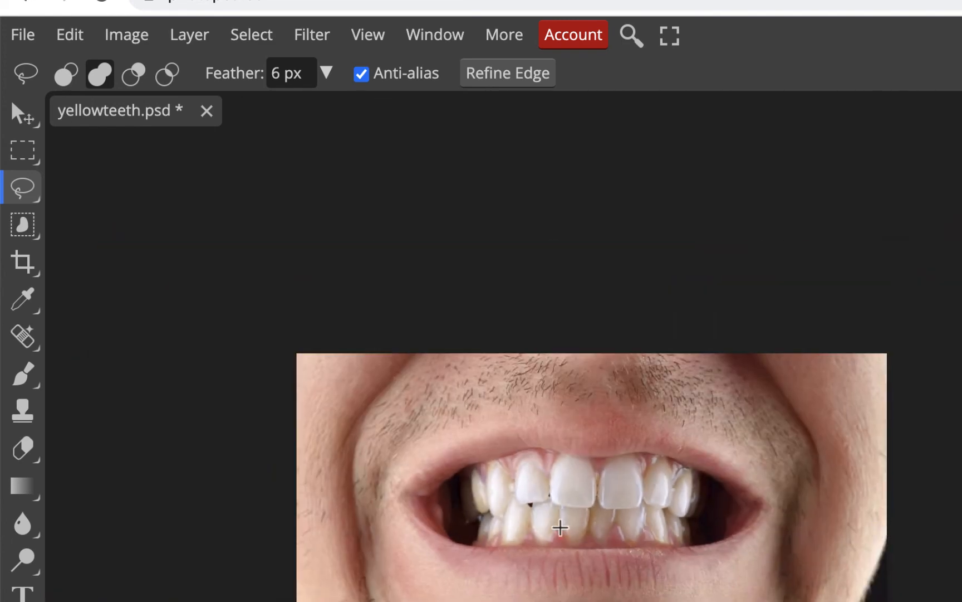
{"action": "left_click", "coordinate": [277, 73]}
Save the whitened teeth photo as a PSD file
{"action": "left_click", "coordinate": [24, 32]}
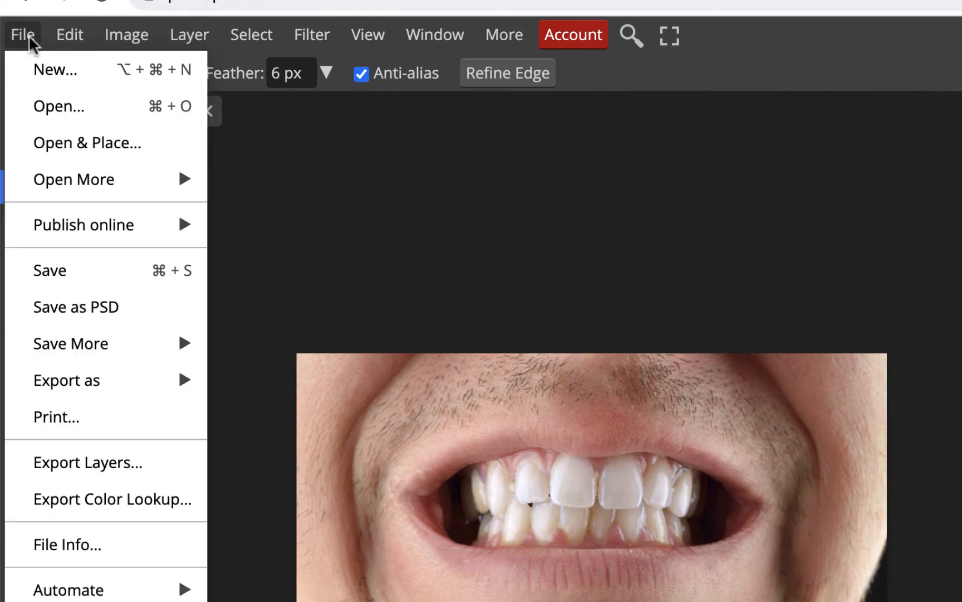
{"action": "left_click", "coordinate": [22, 306]}
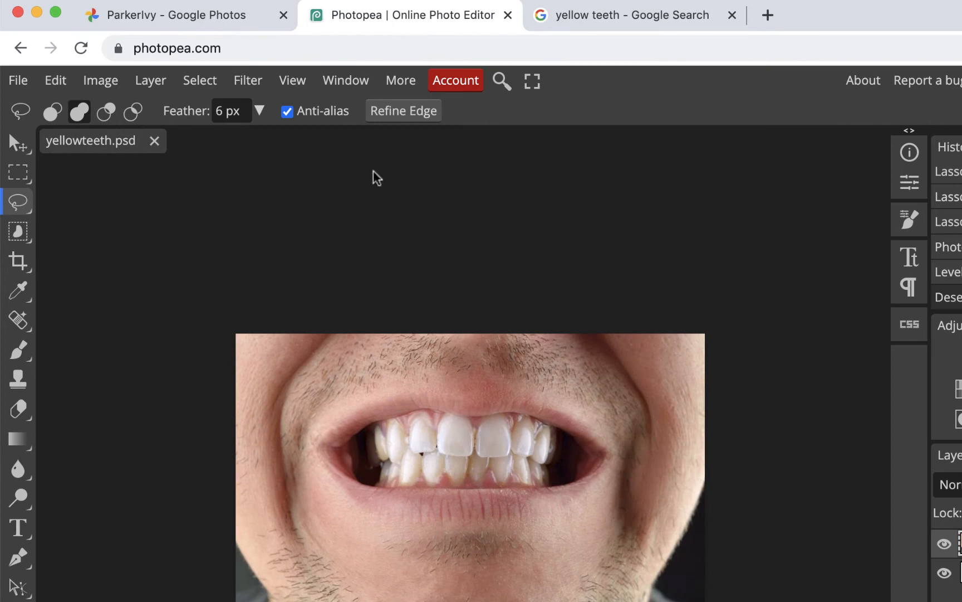
Export the photo as a JPG named yellowteeth at 1000 × 668 px and 80% quality, and dismiss the ad-removal notice
{"action": "left_click", "coordinate": [17, 83]}
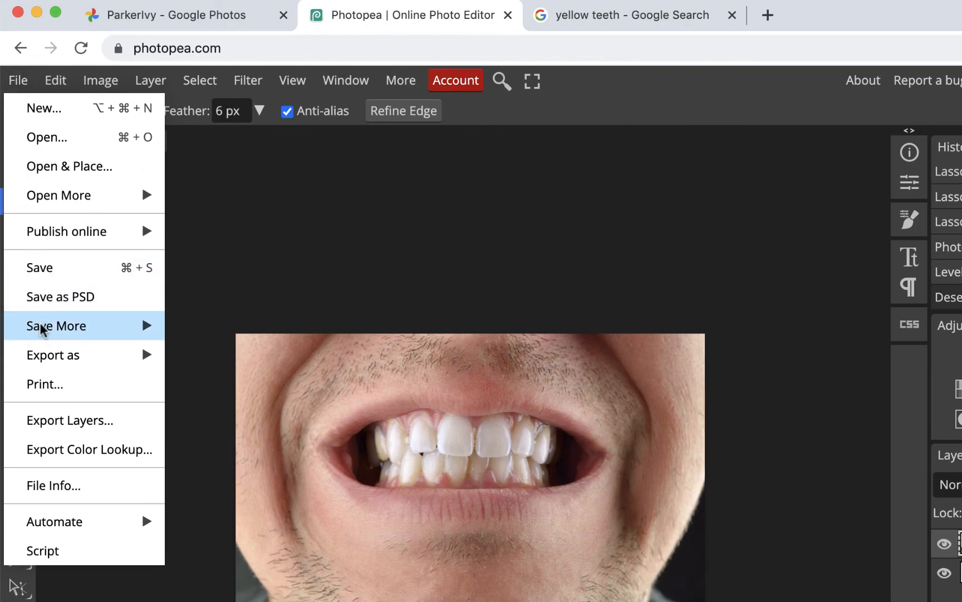
{"action": "mouse_move", "coordinate": [50, 356]}
{"action": "left_click", "coordinate": [230, 386]}
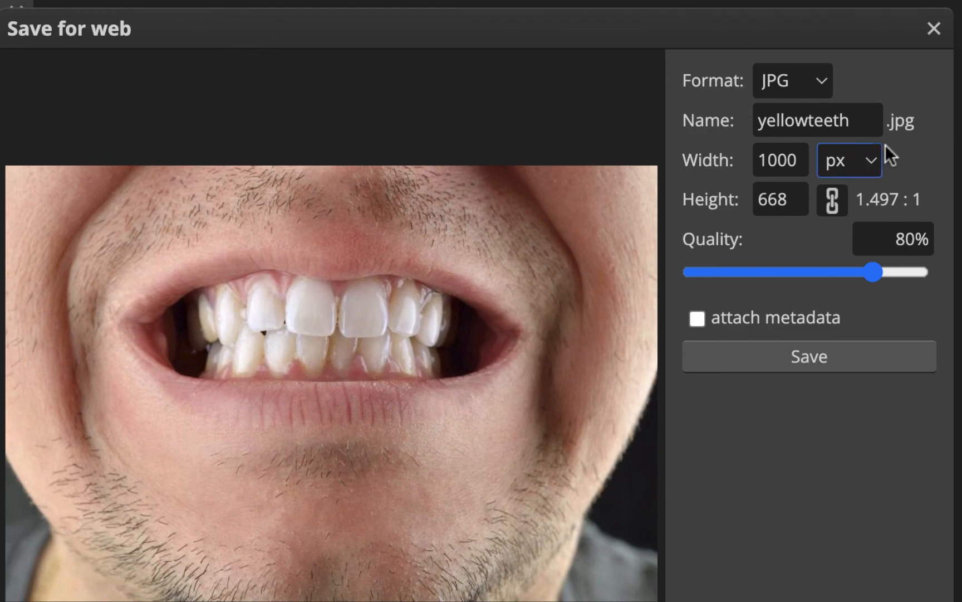
{"action": "left_click", "coordinate": [821, 359]}
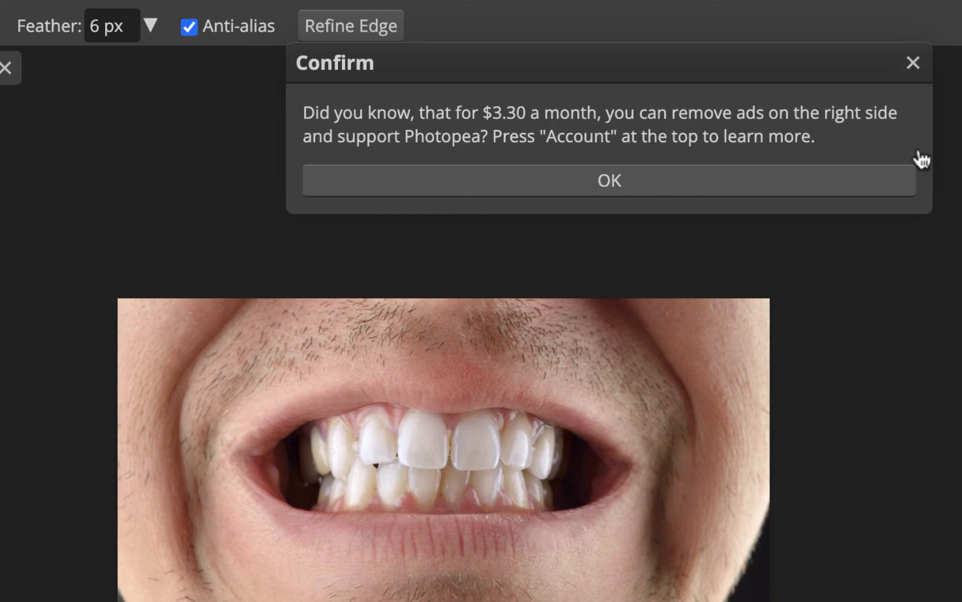
{"action": "left_click", "coordinate": [914, 64]}
{"action": "scroll", "coordinate": [919, 90], "scroll_direction": "up", "scroll_amount": 2}
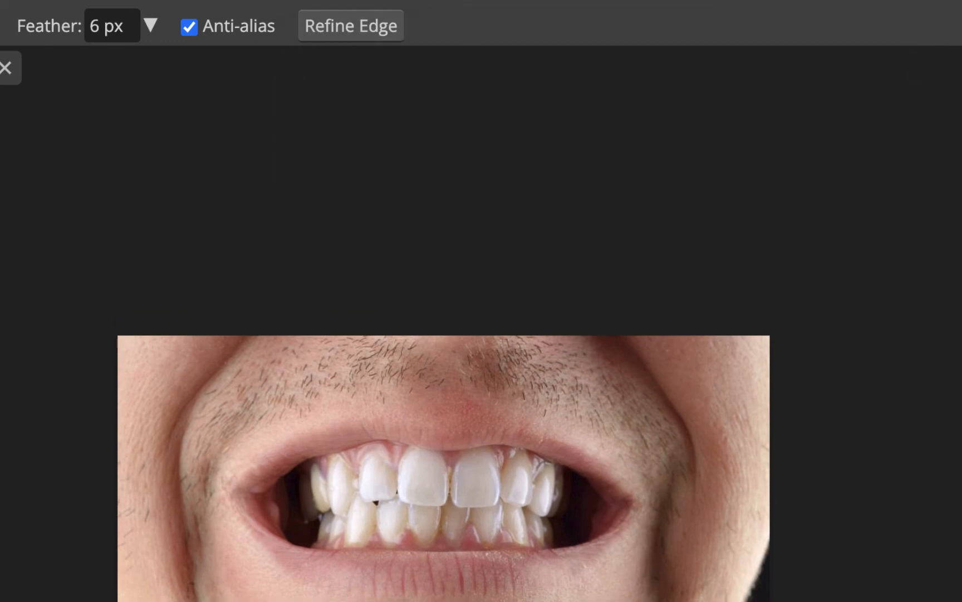